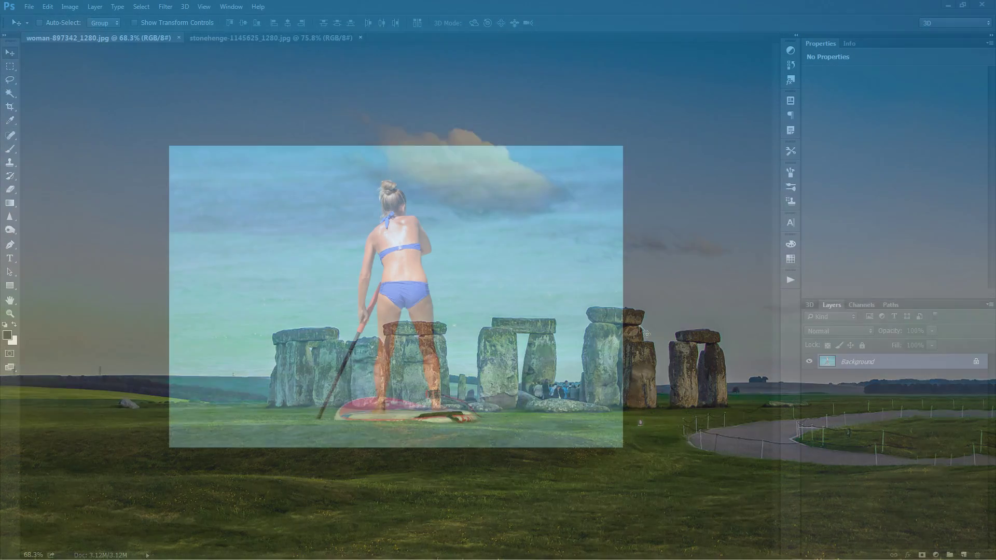
- View the photos at full size, checking the Stonehenge photo before returning to the paddleboarder photo
{"action": "key", "text": "ctrl+1"}
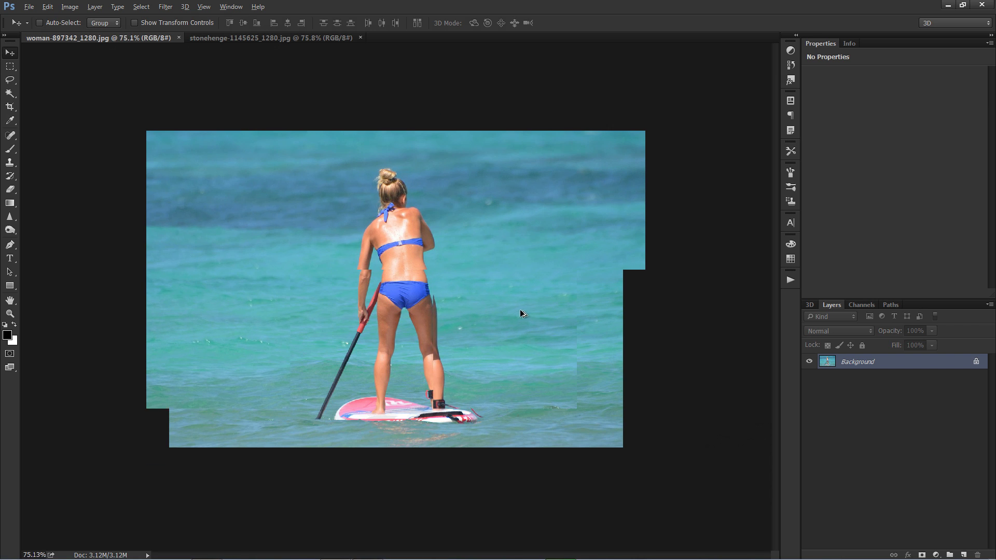
{"action": "scroll", "coordinate": [520, 311], "scroll_direction": "down", "scroll_amount": 1}
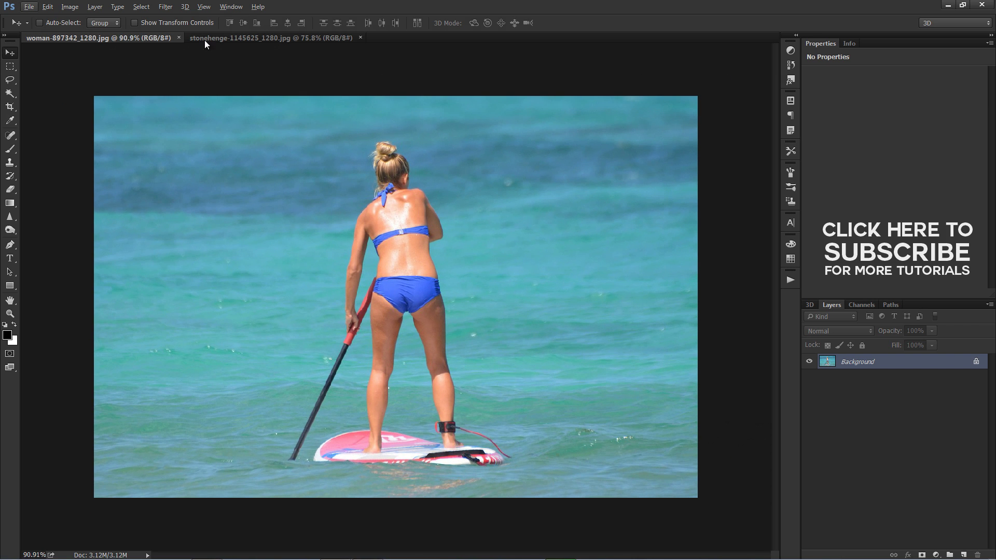
{"action": "left_click", "coordinate": [229, 38]}
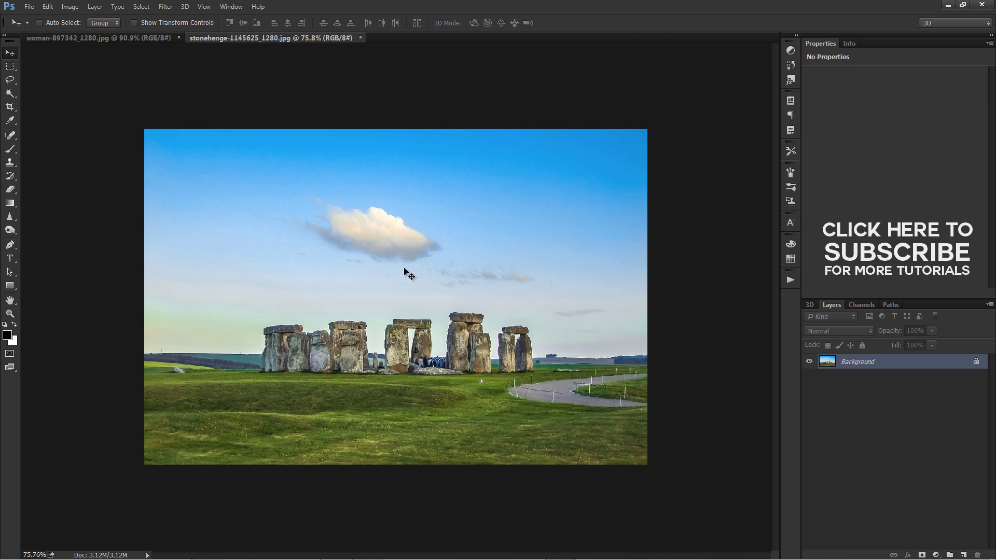
{"action": "left_click", "coordinate": [129, 38]}
{"action": "scroll", "coordinate": [410, 267], "scroll_direction": "down", "scroll_amount": 2}
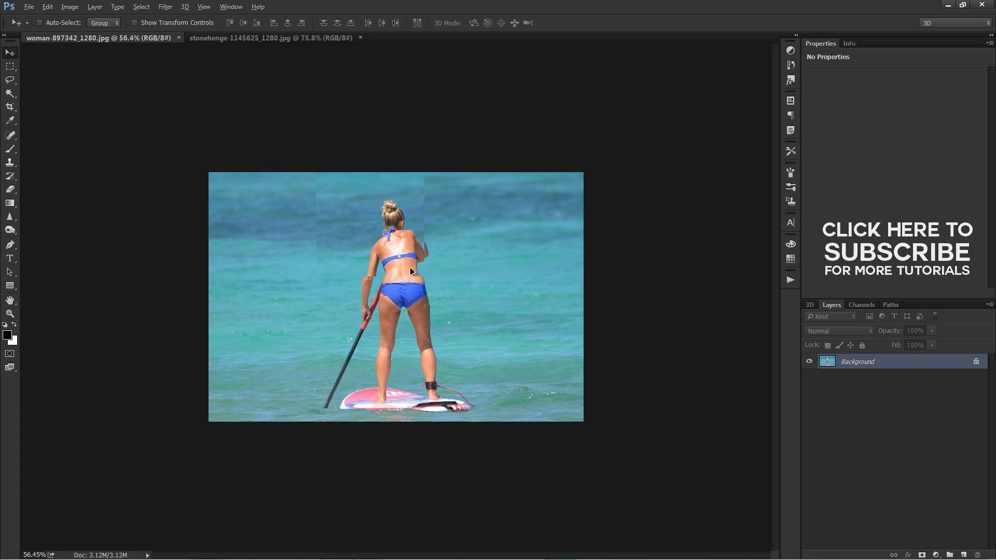
{"action": "scroll", "coordinate": [403, 266], "scroll_direction": "up", "scroll_amount": 1}
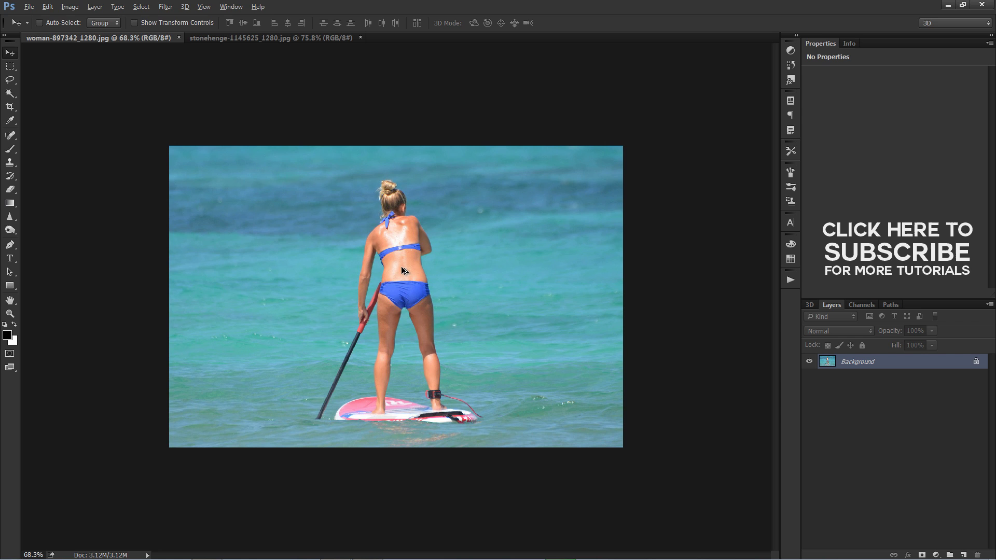
- Duplicate the Background layer as a Background copy
{"action": "key", "text": "alt"}
{"action": "right_click", "coordinate": [898, 362]}
{"action": "left_click", "coordinate": [918, 381]}
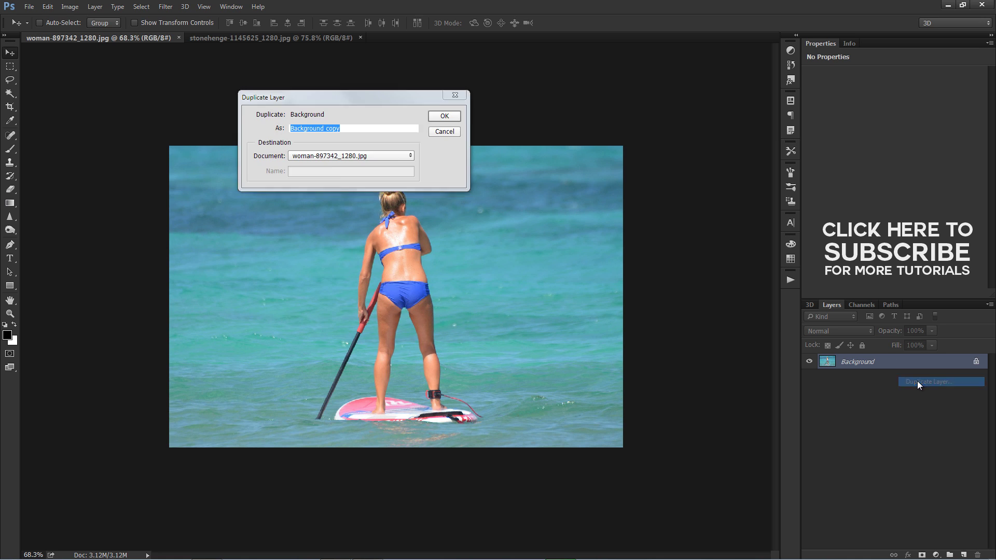
{"action": "left_click", "coordinate": [444, 118]}
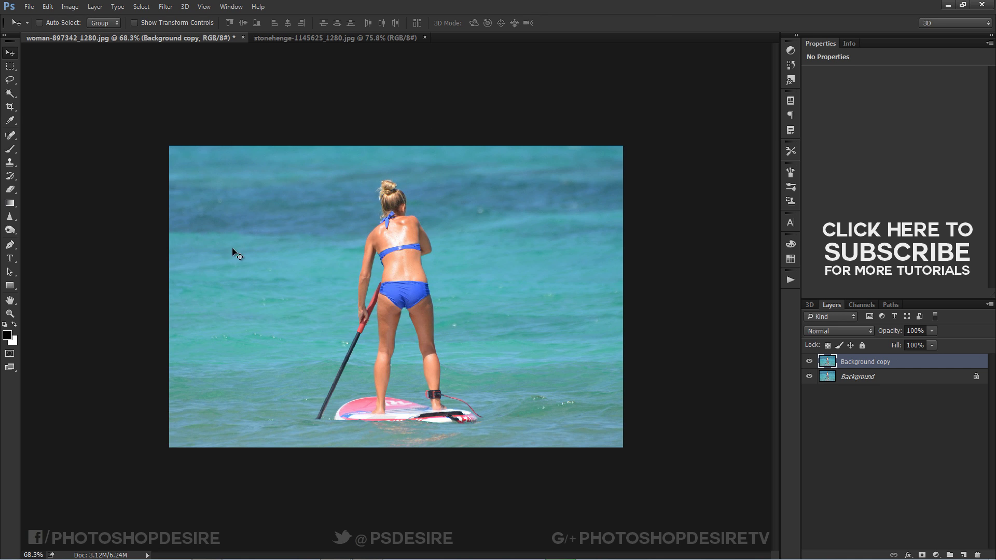
- Crop outward past all four photo edges, widest at left and right, and commit
{"action": "left_click", "coordinate": [9, 107]}
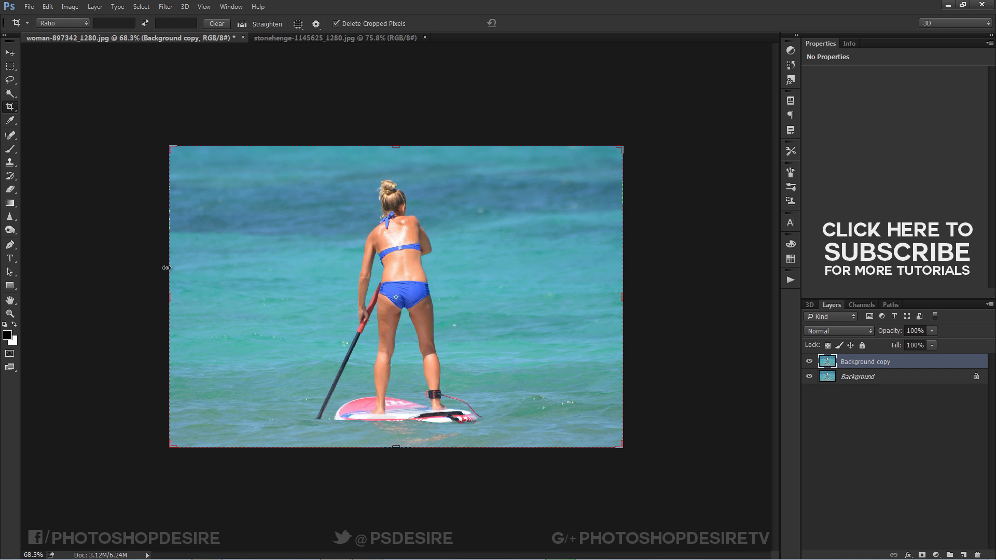
{"action": "left_click_drag", "start_coordinate": [170, 299], "coordinate": [139, 298]}
{"action": "left_click_drag", "start_coordinate": [655, 297], "coordinate": [689, 300]}
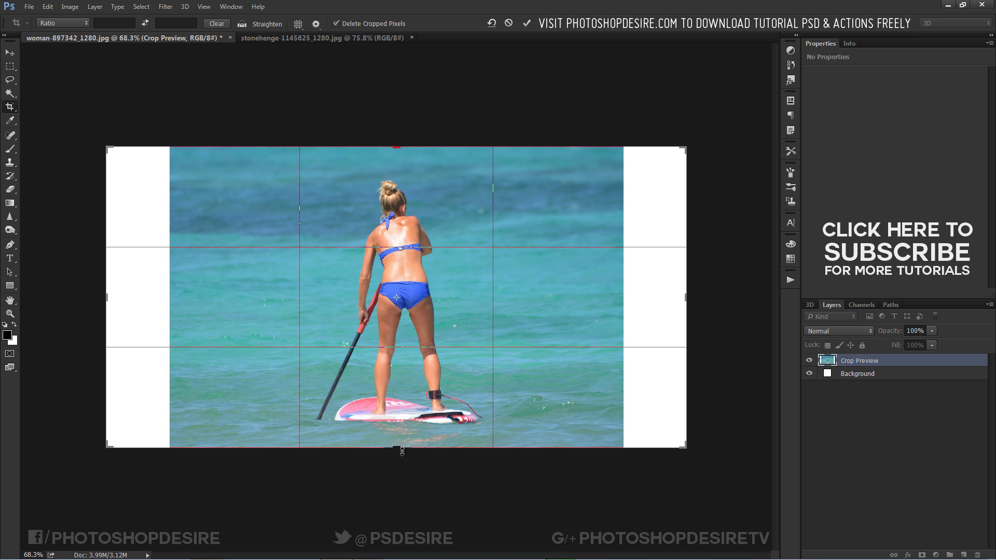
{"action": "left_click_drag", "start_coordinate": [403, 451], "coordinate": [402, 442]}
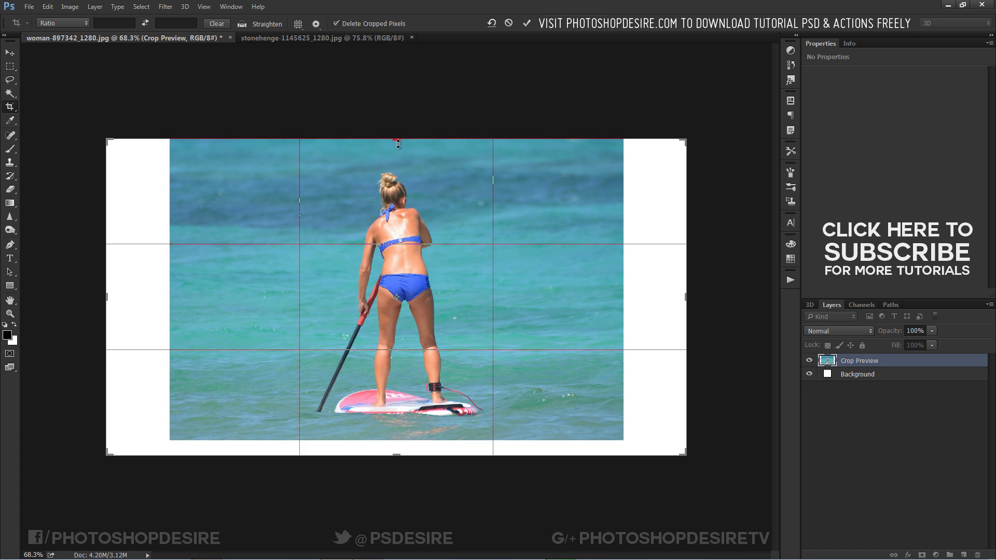
{"action": "left_click_drag", "start_coordinate": [401, 140], "coordinate": [402, 133]}
{"action": "key", "text": "Return"}
{"action": "key", "text": "ctrl+j"}
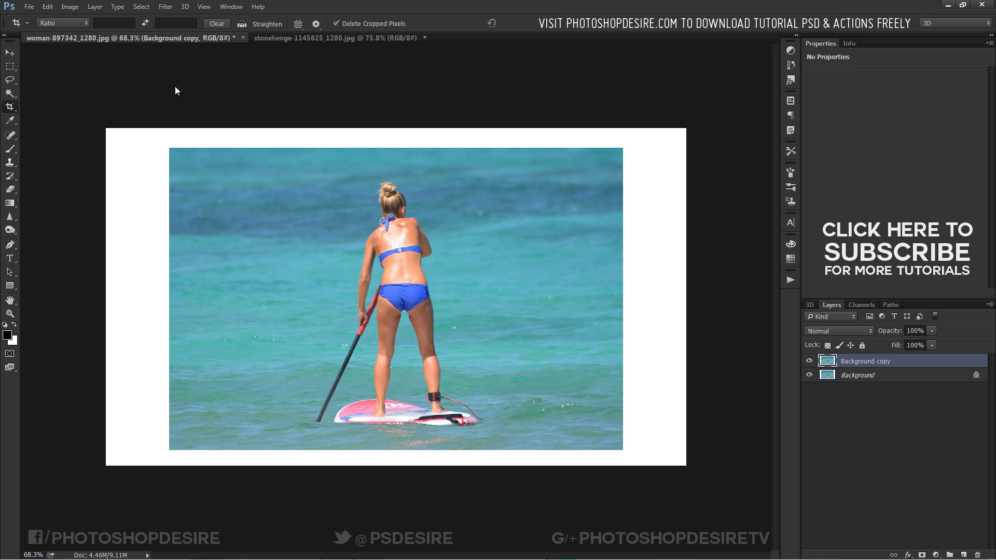
- Marquee the left white strip and Content-Aware fill it with matching sea water
{"action": "left_click", "coordinate": [9, 67]}
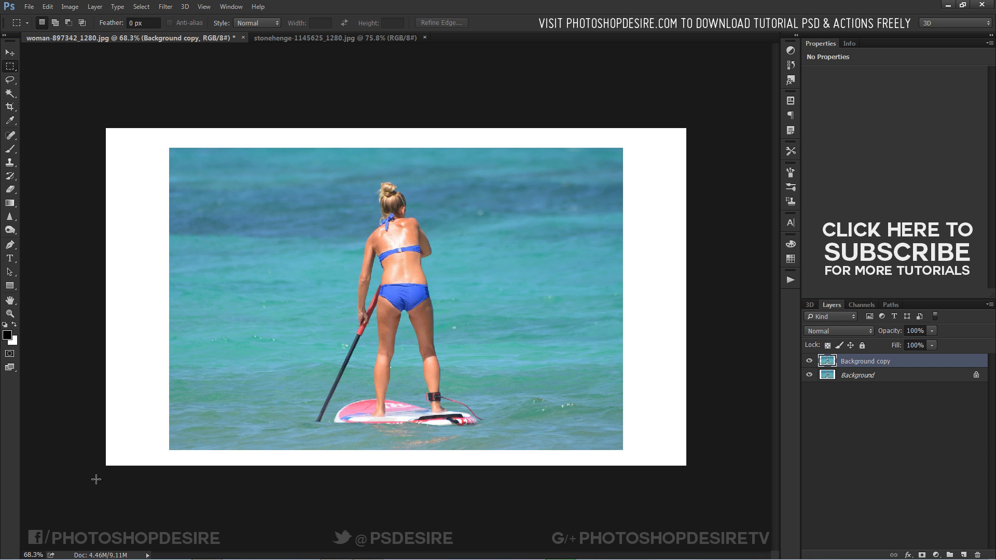
{"action": "left_click_drag", "start_coordinate": [95, 480], "coordinate": [177, 117]}
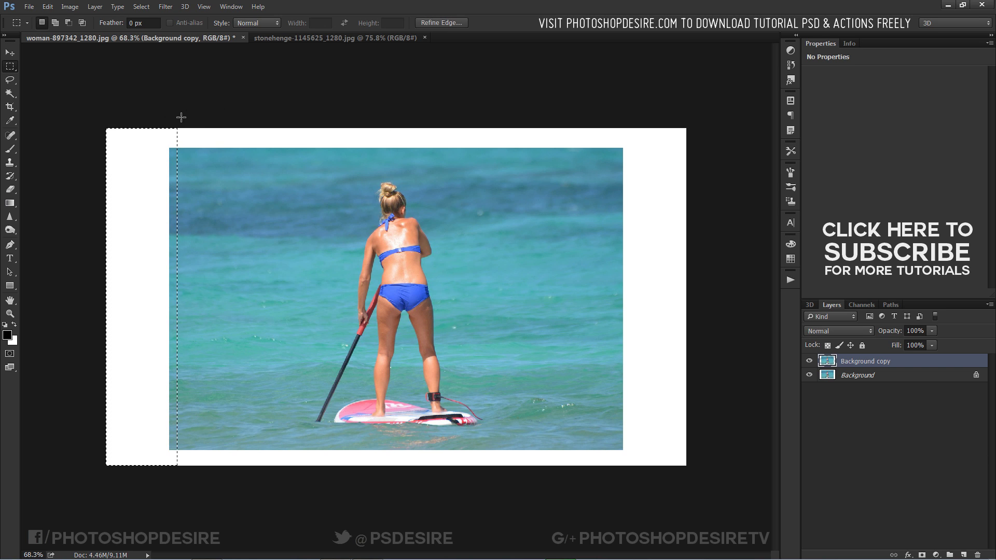
{"action": "left_click", "coordinate": [48, 7]}
{"action": "left_click", "coordinate": [57, 152]}
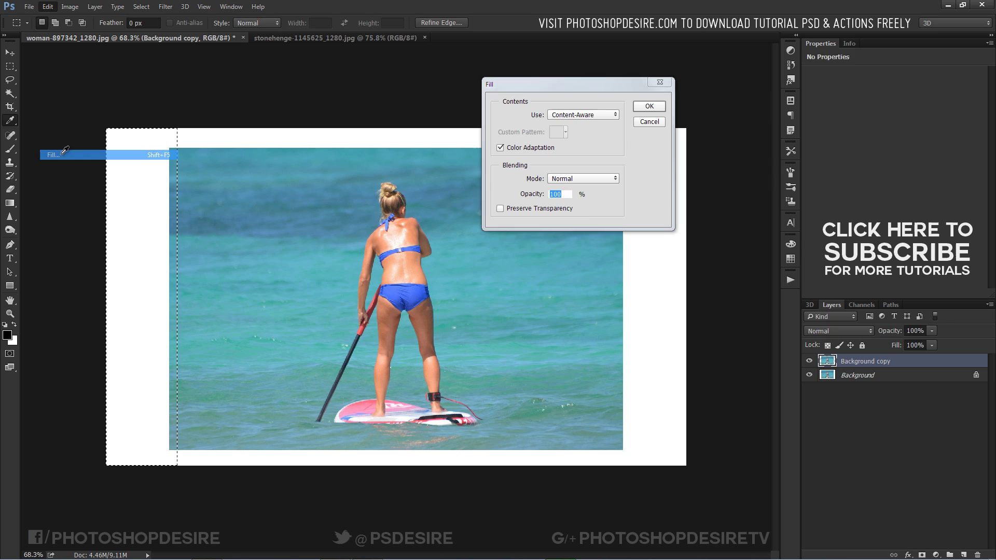
{"action": "left_click", "coordinate": [580, 117]}
{"action": "left_click", "coordinate": [568, 154]}
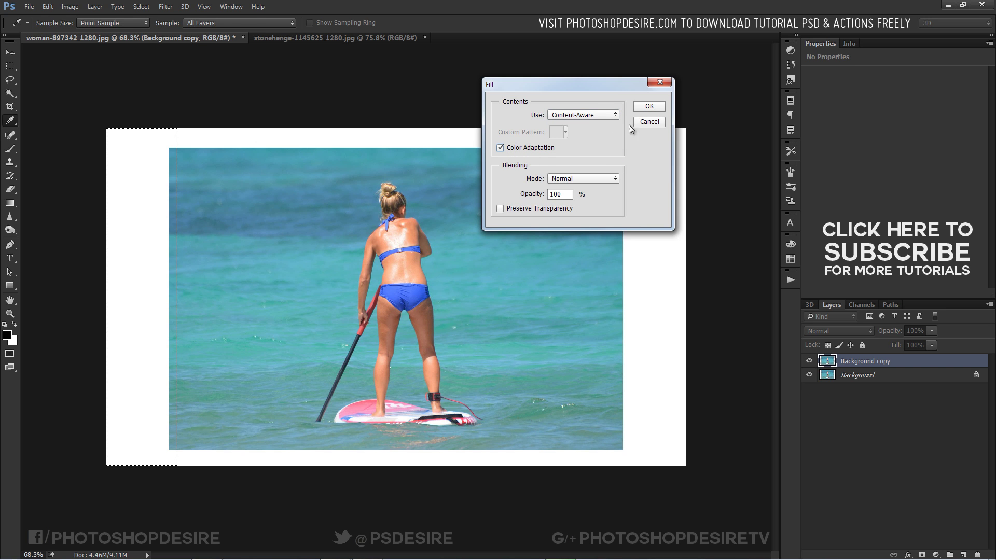
{"action": "left_click", "coordinate": [653, 108]}
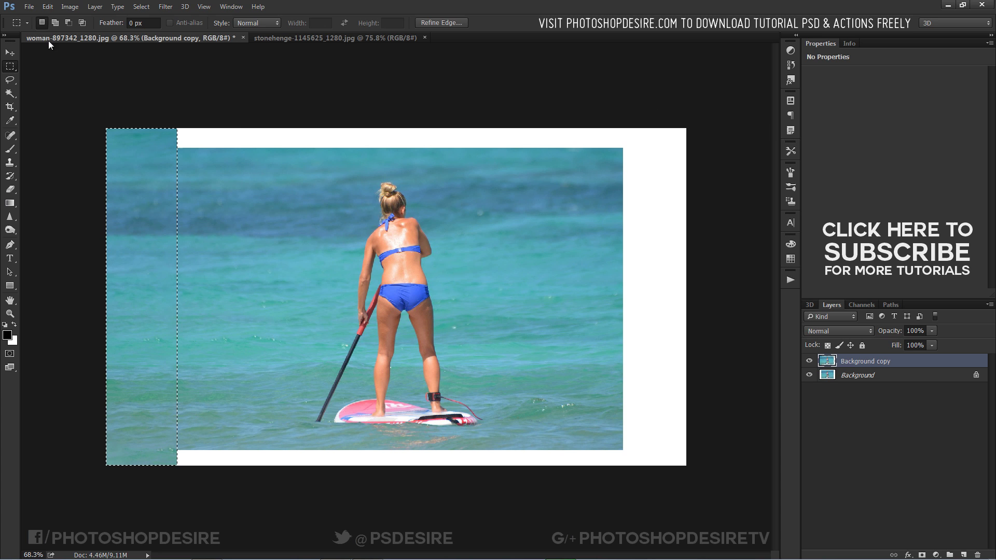
{"action": "left_click", "coordinate": [144, 12]}
- Deselect, then Content-Aware fill the top white strip with sea water
{"action": "left_click", "coordinate": [156, 30]}
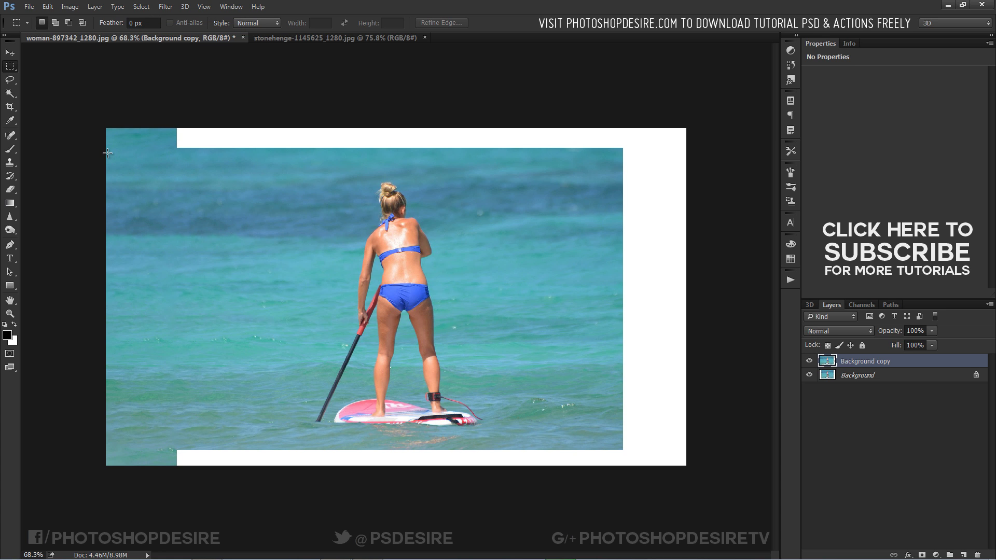
{"action": "left_click_drag", "start_coordinate": [172, 153], "coordinate": [697, 112]}
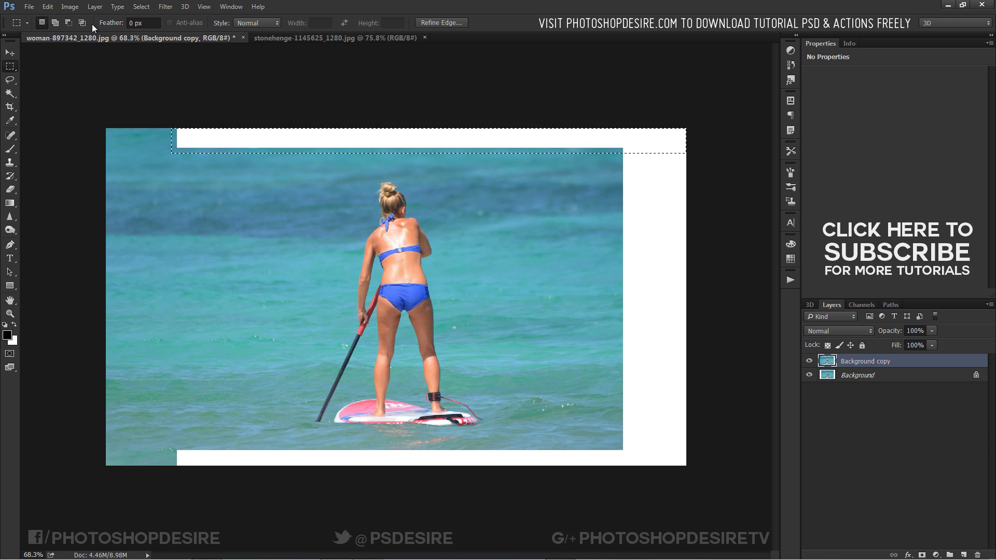
{"action": "left_click", "coordinate": [47, 7]}
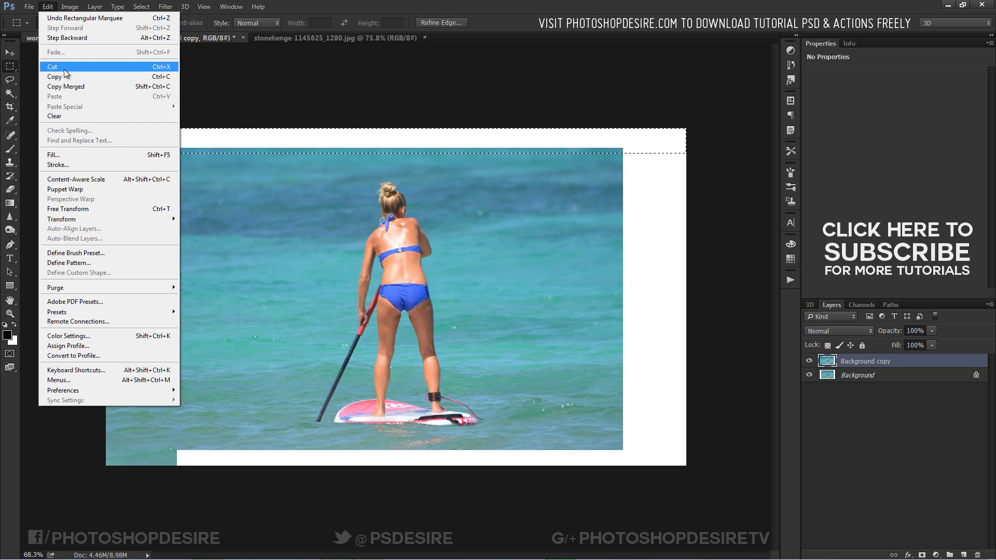
{"action": "left_click", "coordinate": [57, 155]}
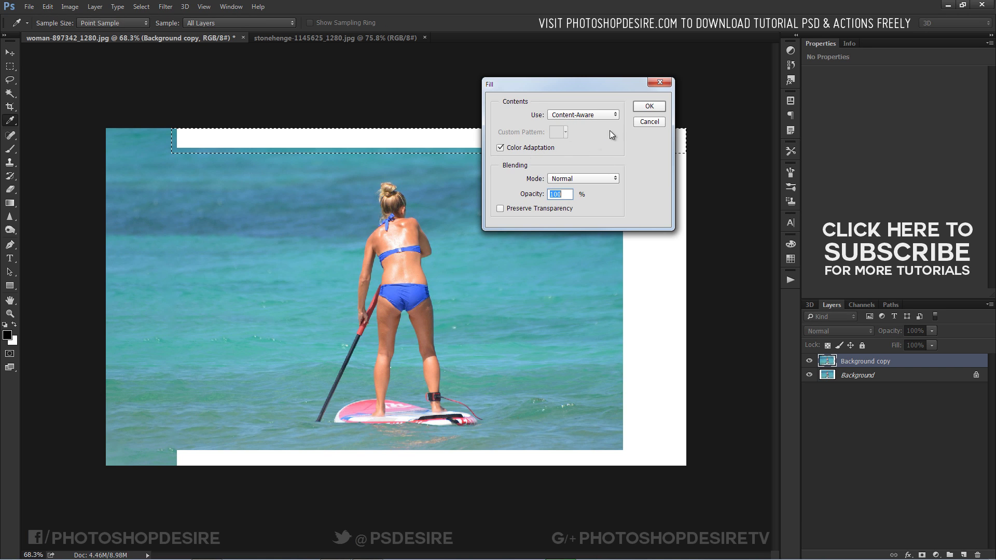
{"action": "left_click", "coordinate": [639, 106]}
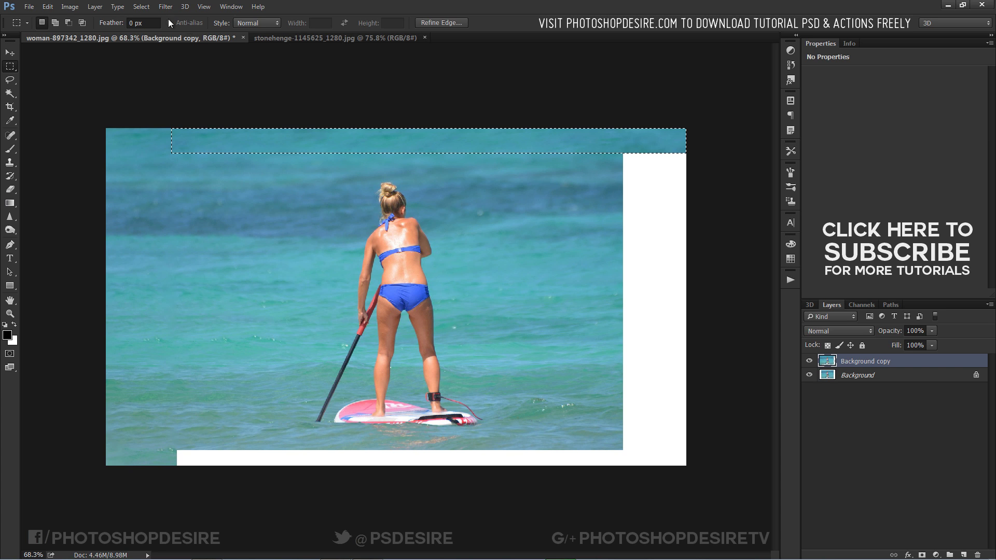
{"action": "left_click", "coordinate": [141, 7]}
{"action": "left_click", "coordinate": [145, 31]}
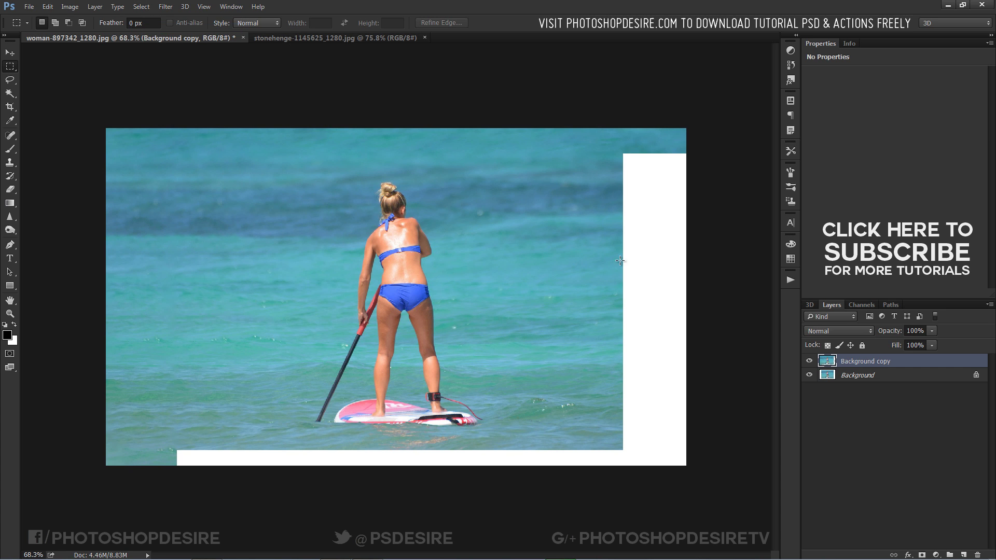
- Select the right white strip, Content-Aware fill it, and deselect
{"action": "left_click_drag", "start_coordinate": [685, 465], "coordinate": [614, 128]}
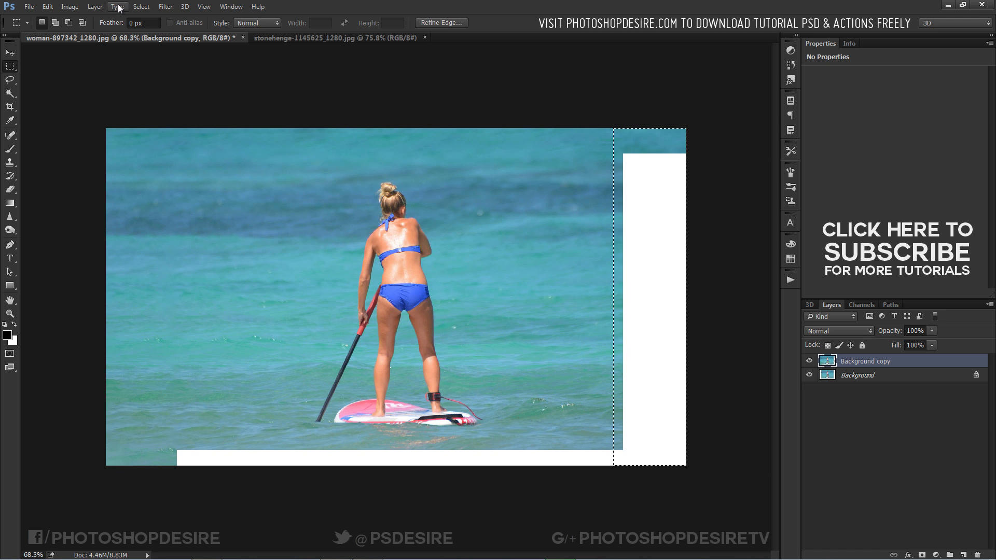
{"action": "left_click", "coordinate": [48, 6]}
{"action": "left_click", "coordinate": [74, 155]}
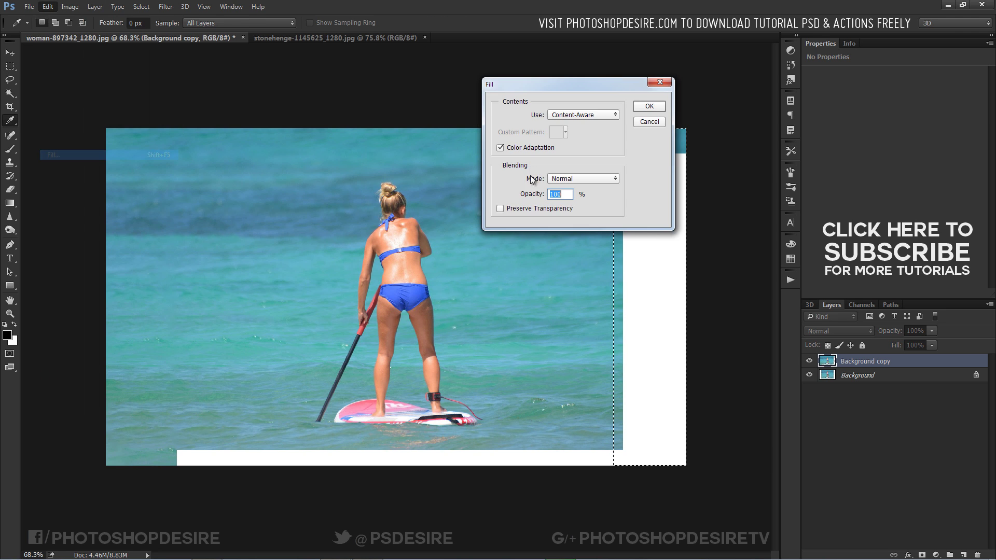
{"action": "left_click", "coordinate": [638, 106]}
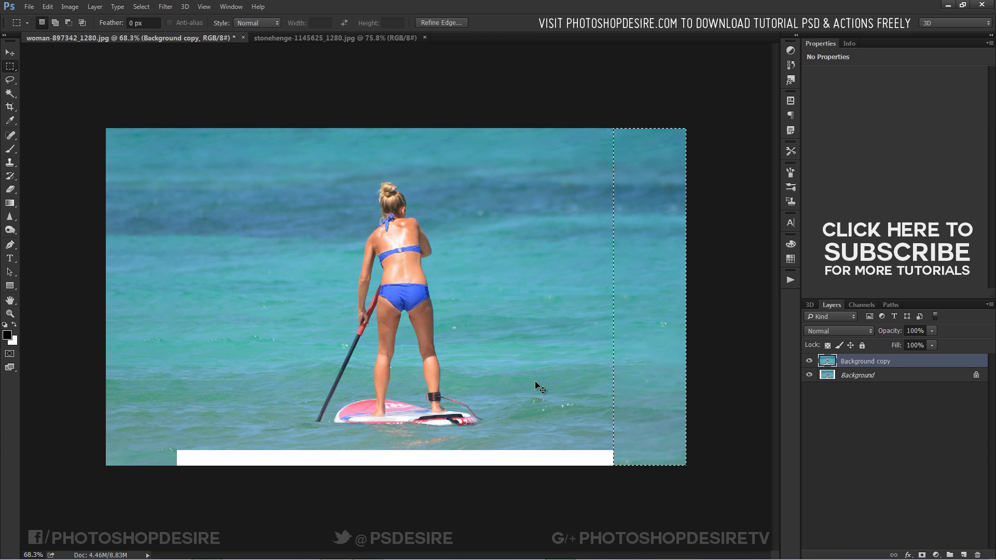
{"action": "key", "text": "ctrl+d"}
- Select the bottom white strip, Content-Aware fill it via Shift+F5, and deselect
{"action": "mouse_move", "coordinate": [167, 471]}
{"action": "left_mouse_down"}
{"action": "mouse_move", "coordinate": [582, 418]}
{"action": "mouse_move", "coordinate": [645, 423]}
{"action": "mouse_move", "coordinate": [620, 445]}
{"action": "left_mouse_up"}
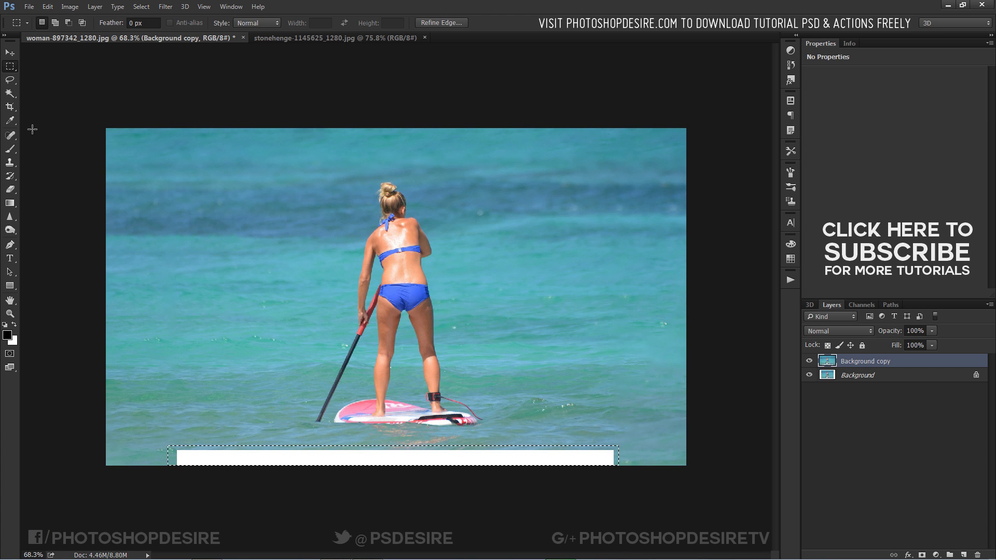
{"action": "key", "text": "shift"}
{"action": "key", "text": "shift+F5"}
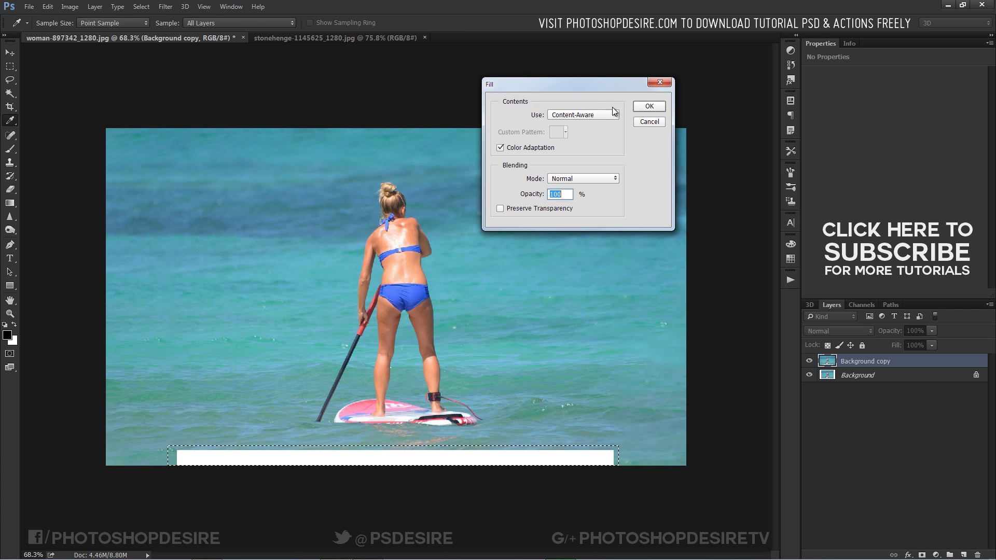
{"action": "left_click", "coordinate": [646, 107]}
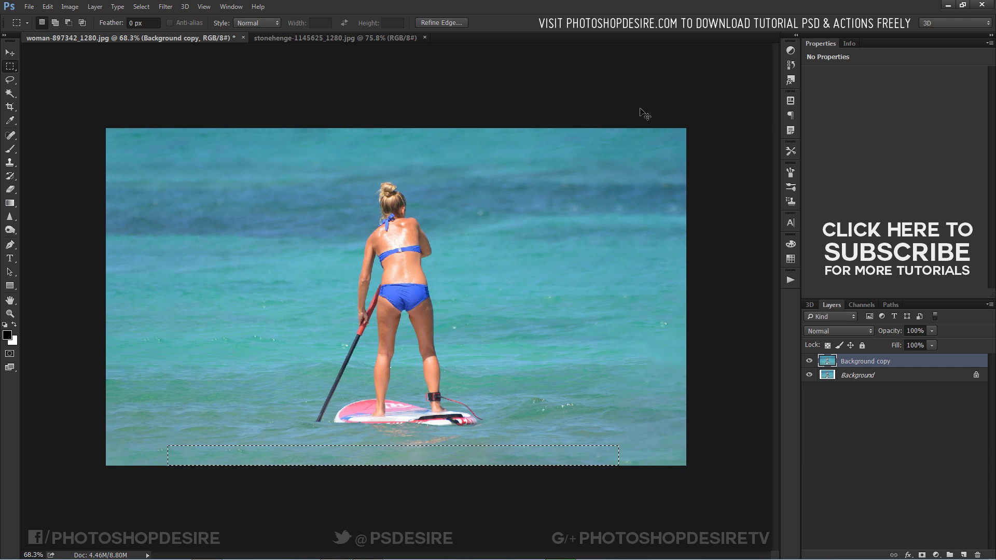
{"action": "key", "text": "ctrl+d"}
- Toggle the Background copy's visibility repeatedly to compare the fill with the original
{"action": "scroll", "coordinate": [471, 234], "scroll_direction": "down", "scroll_amount": 2}
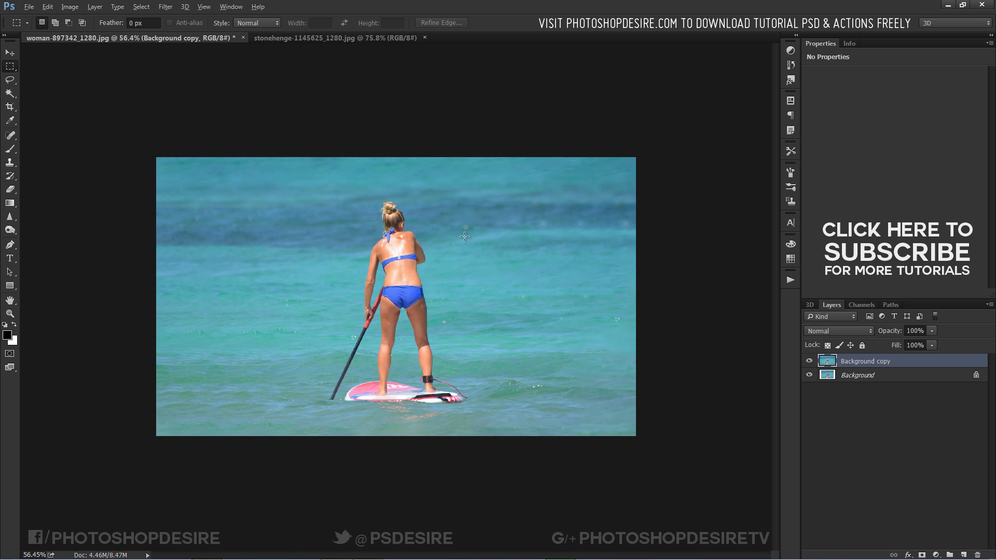
{"action": "left_click", "coordinate": [10, 53]}
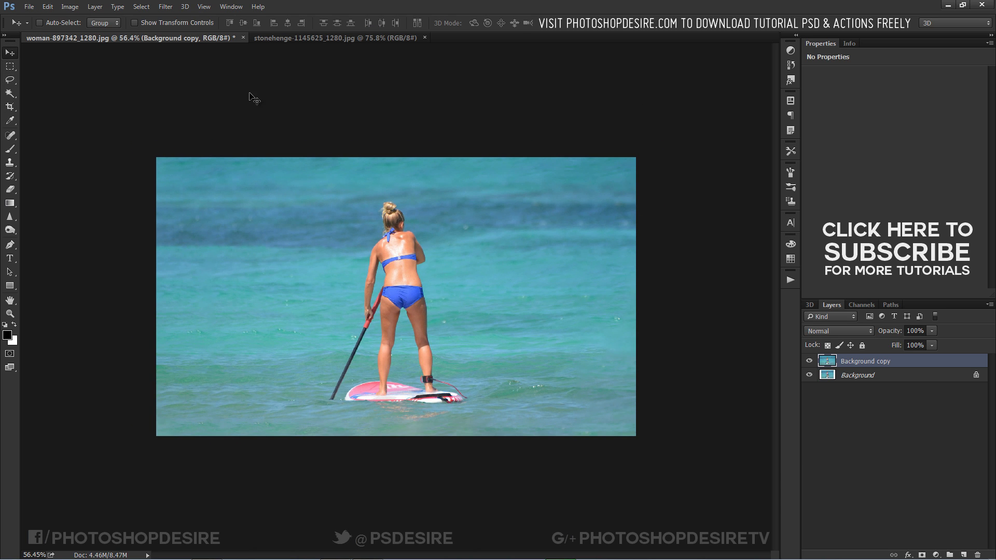
{"action": "left_click", "coordinate": [809, 362]}
{"action": "left_click", "coordinate": [809, 362]}
{"action": "left_click", "coordinate": [810, 361]}
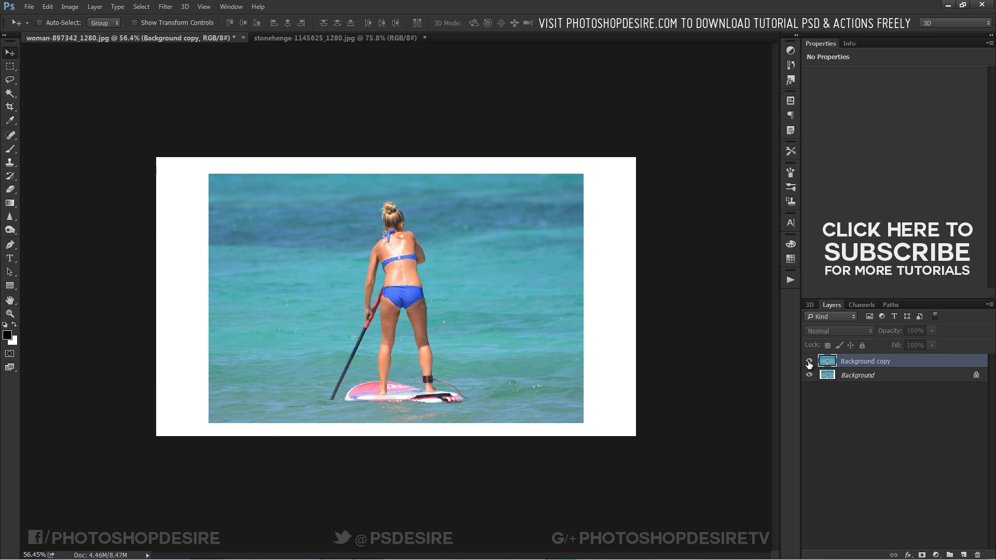
{"action": "left_click", "coordinate": [809, 362]}
{"action": "left_click", "coordinate": [809, 362]}
{"action": "left_click", "coordinate": [810, 362]}
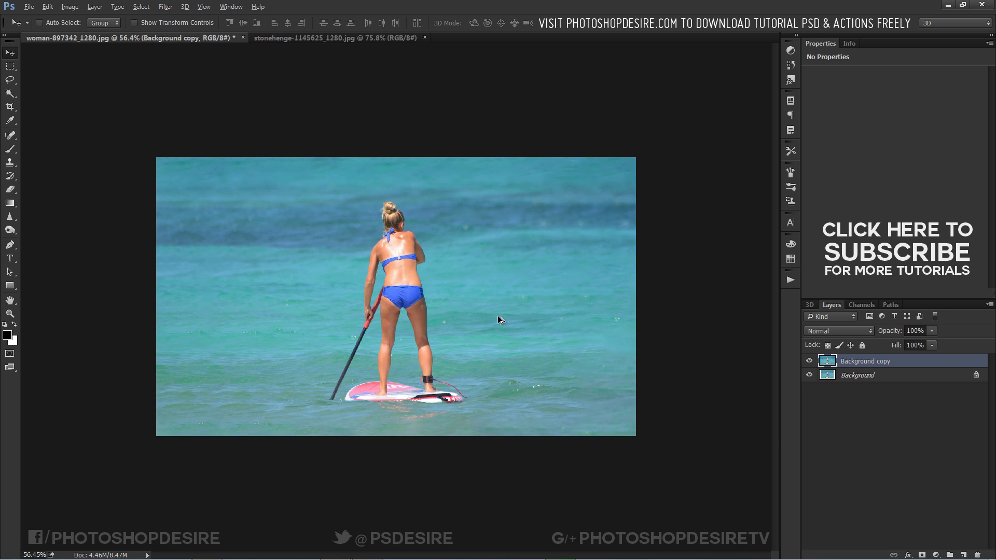
{"action": "scroll", "coordinate": [497, 316], "scroll_direction": "up", "scroll_amount": 2}
{"action": "key", "text": "alt"}
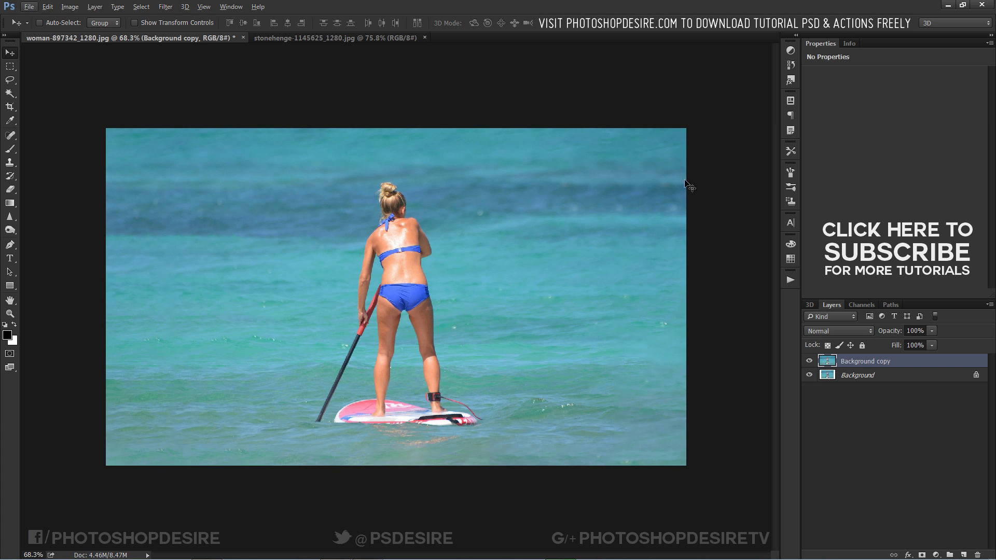
{"action": "left_click", "coordinate": [809, 361]}
{"action": "left_click", "coordinate": [809, 361]}
- Switch to the Stonehenge photo and view it at actual size
{"action": "left_click", "coordinate": [347, 40]}
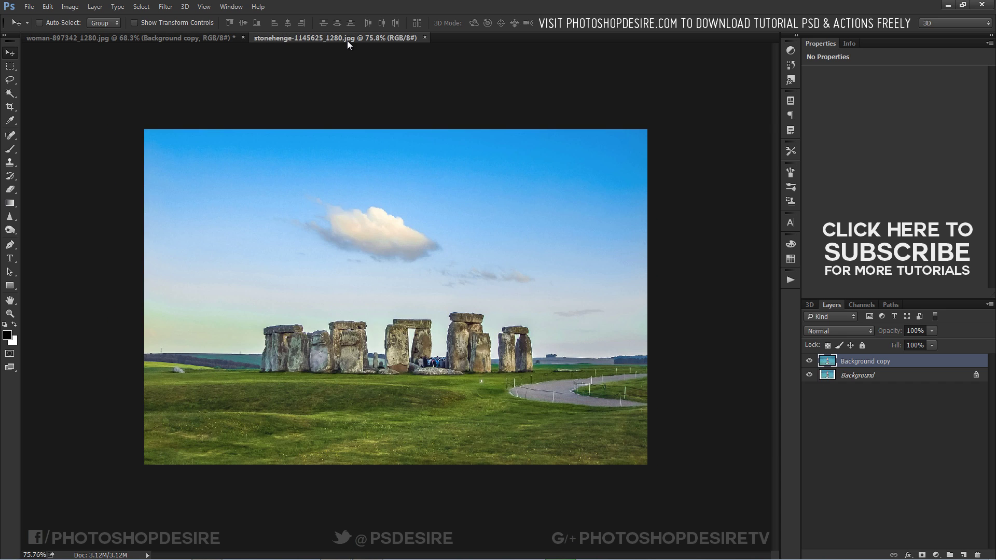
{"action": "key", "text": "m"}
{"action": "key", "text": "ctrl+1"}
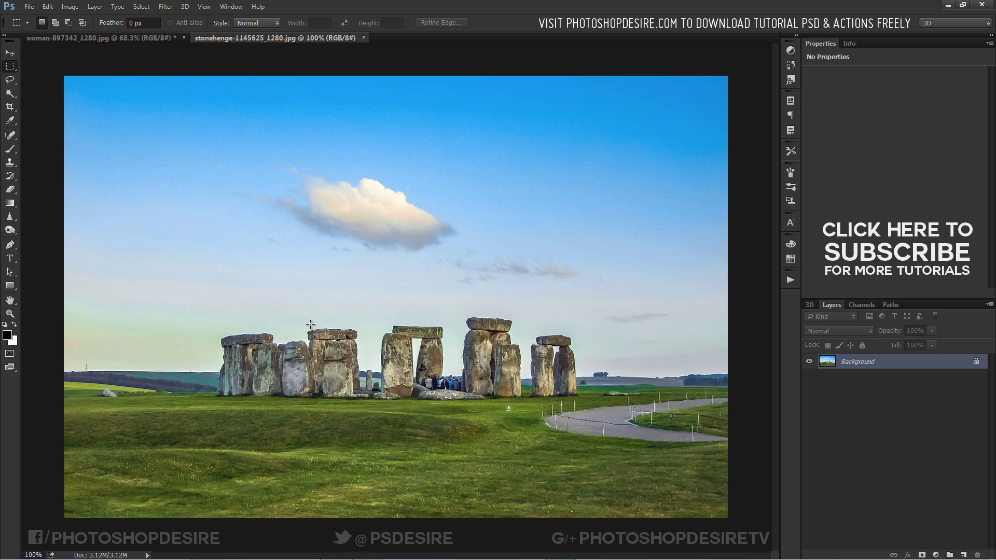
- Zoom out, drag the left and right crop handles outward, and commit the wider canvas
{"action": "key", "text": "ctrl+minus"}
{"action": "left_click", "coordinate": [10, 106]}
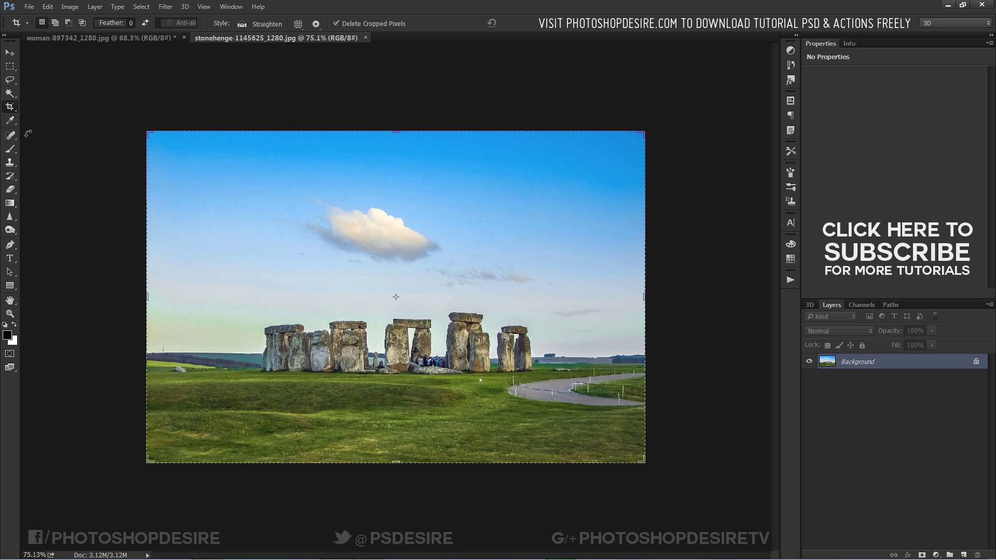
{"action": "left_click_drag", "start_coordinate": [147, 297], "coordinate": [123, 296]}
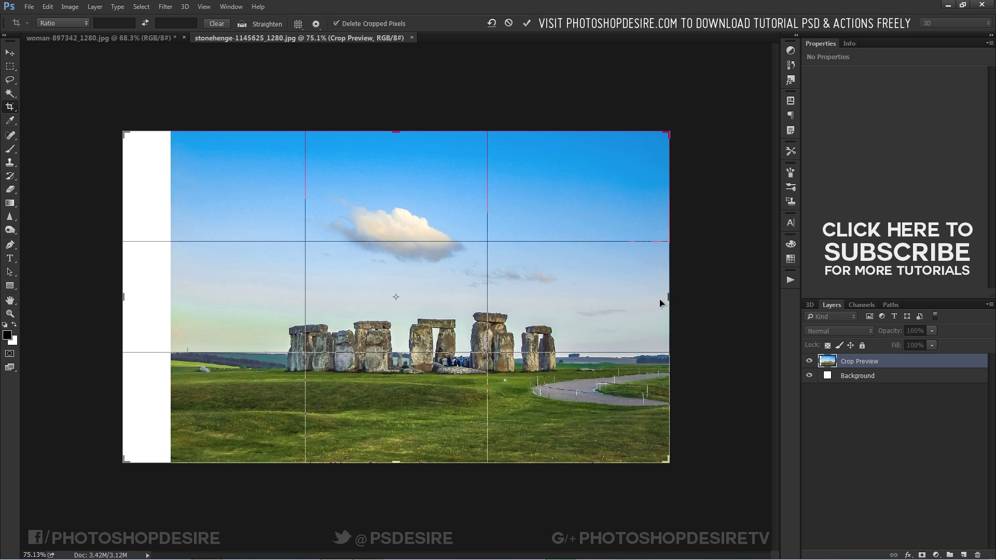
{"action": "left_click_drag", "start_coordinate": [677, 298], "coordinate": [681, 305]}
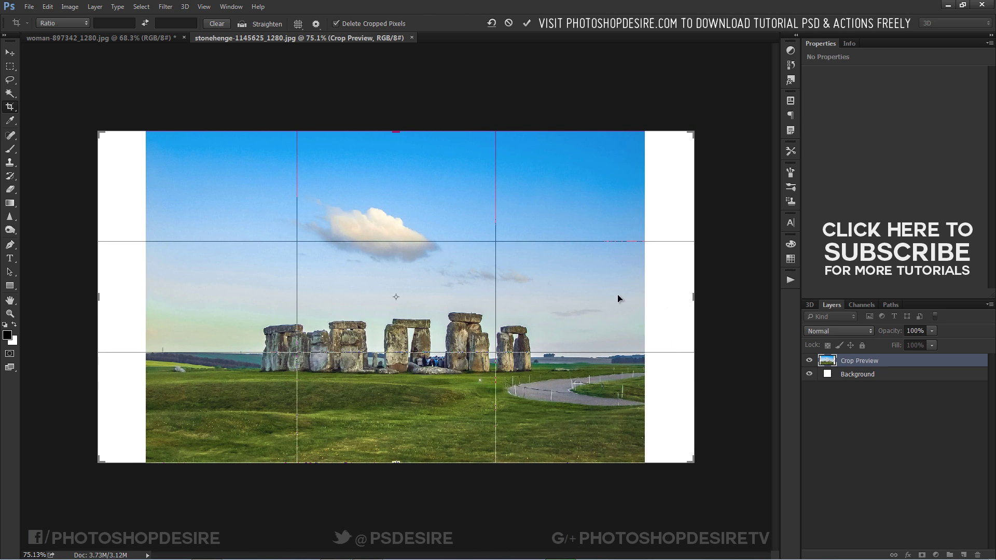
{"action": "left_click", "coordinate": [526, 23]}
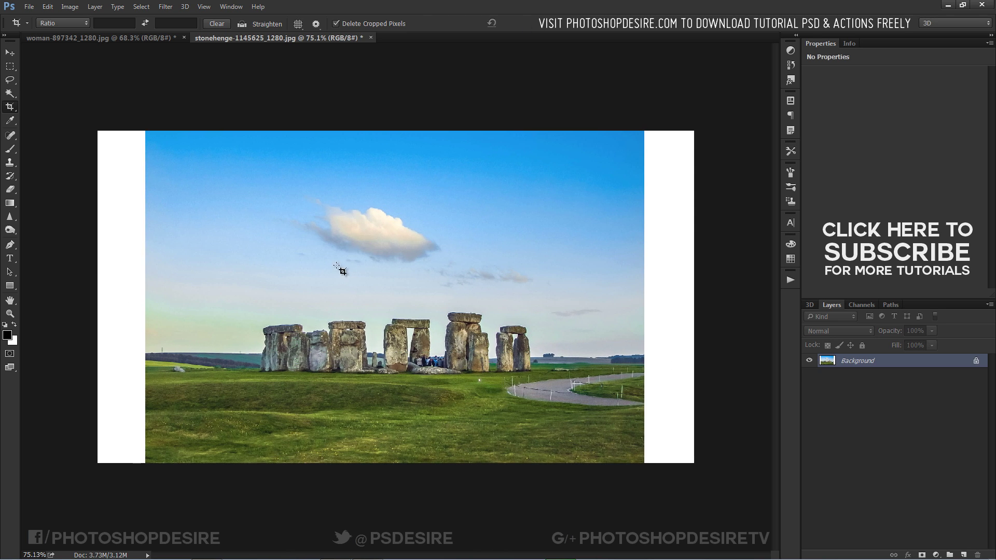
- Duplicate the Stonehenge Background layer as a Background copy
{"action": "right_click", "coordinate": [855, 362]}
{"action": "left_click", "coordinate": [877, 379]}
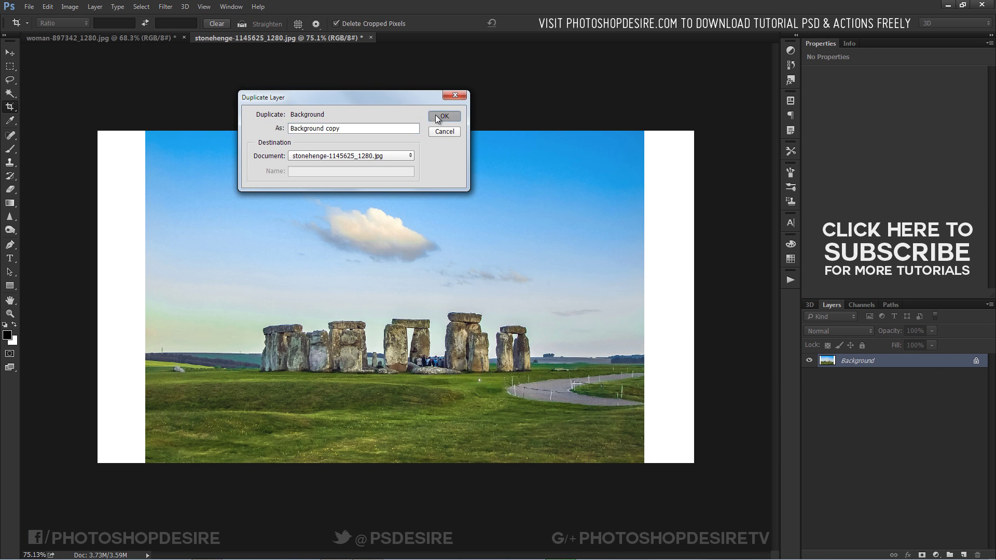
{"action": "left_click", "coordinate": [443, 116]}
- Trial a Content-Aware fill on the right white margin, then undo it
{"action": "left_click", "coordinate": [10, 54]}
{"action": "left_click", "coordinate": [10, 66]}
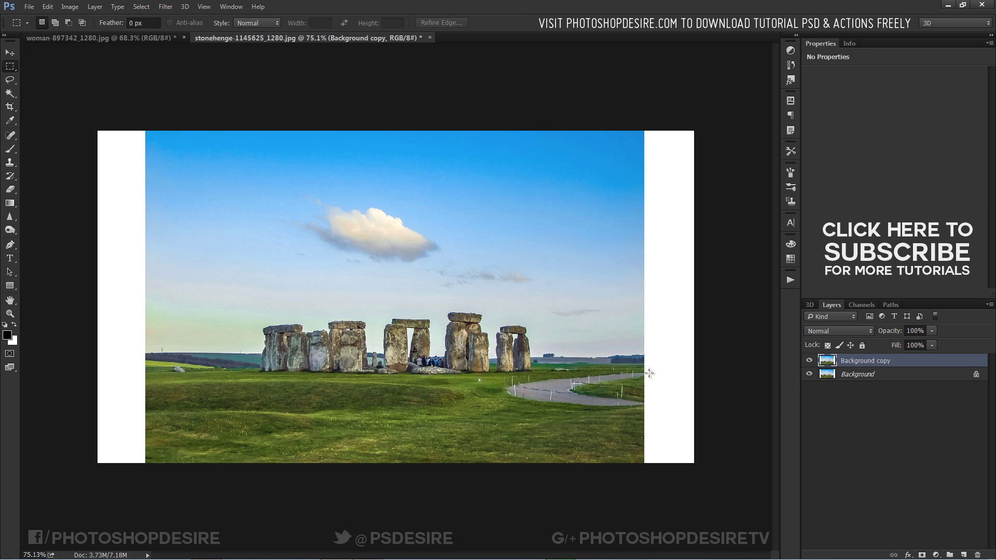
{"action": "scroll", "coordinate": [614, 450], "scroll_direction": "down", "scroll_amount": 1}
{"action": "left_click_drag", "start_coordinate": [614, 451], "coordinate": [683, 118]}
{"action": "key", "text": "shift+F5"}
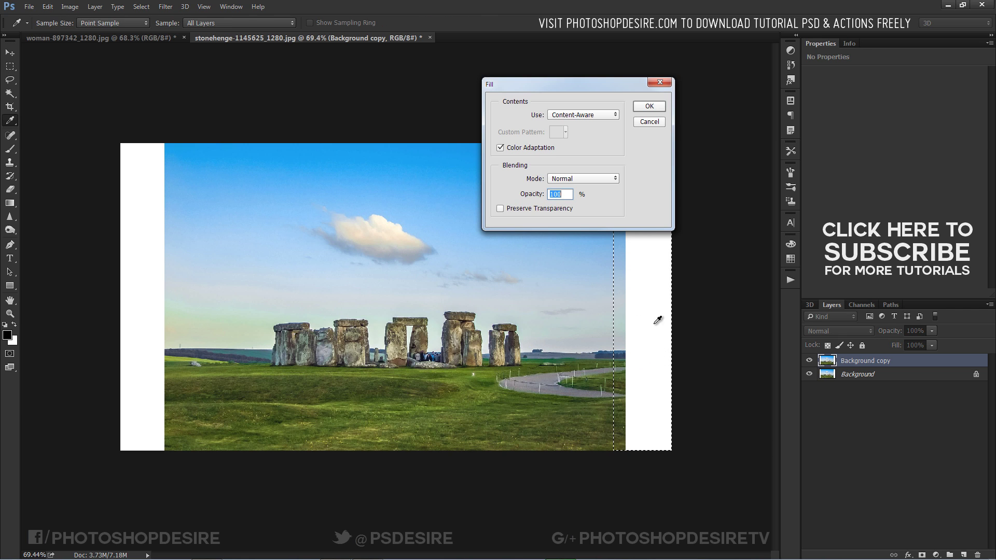
{"action": "left_click", "coordinate": [635, 108]}
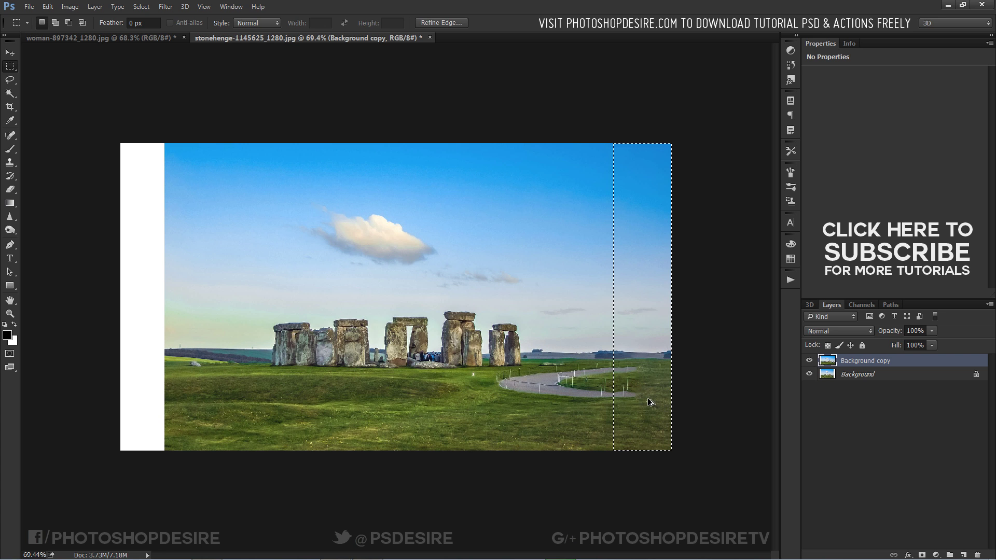
{"action": "key", "text": "ctrl+z"}
- Reselect the right white strip, Content-Aware fill it, and deselect
{"action": "key", "text": "ctrl+d"}
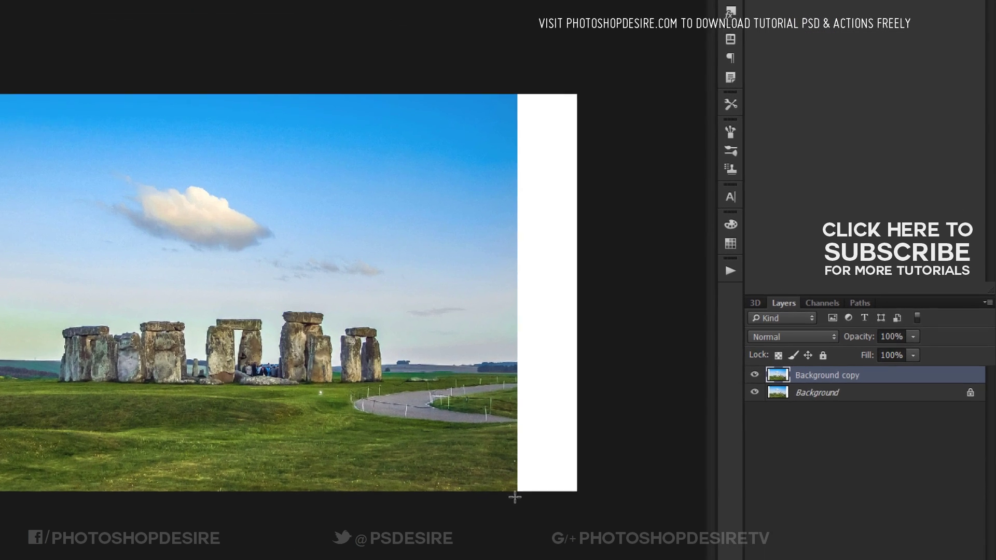
{"action": "left_click_drag", "start_coordinate": [625, 450], "coordinate": [645, 395]}
{"action": "left_click_drag", "start_coordinate": [426, 447], "coordinate": [498, 51]}
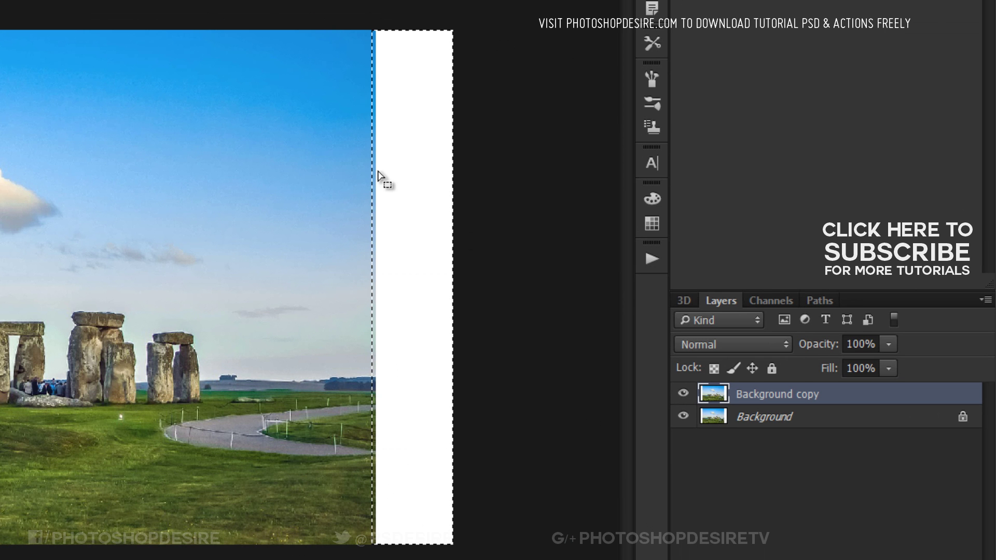
{"action": "key", "text": "shift+F5"}
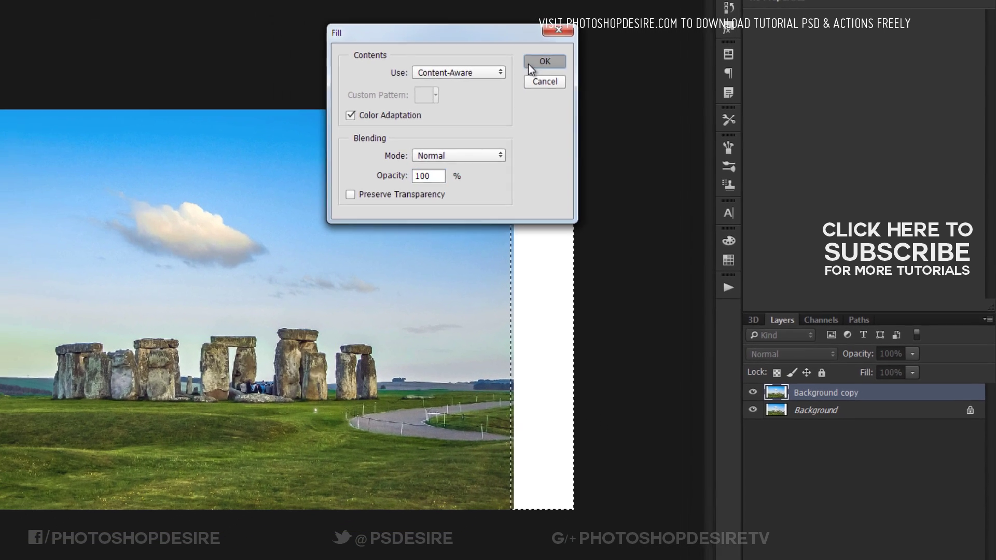
{"action": "left_click", "coordinate": [501, 56]}
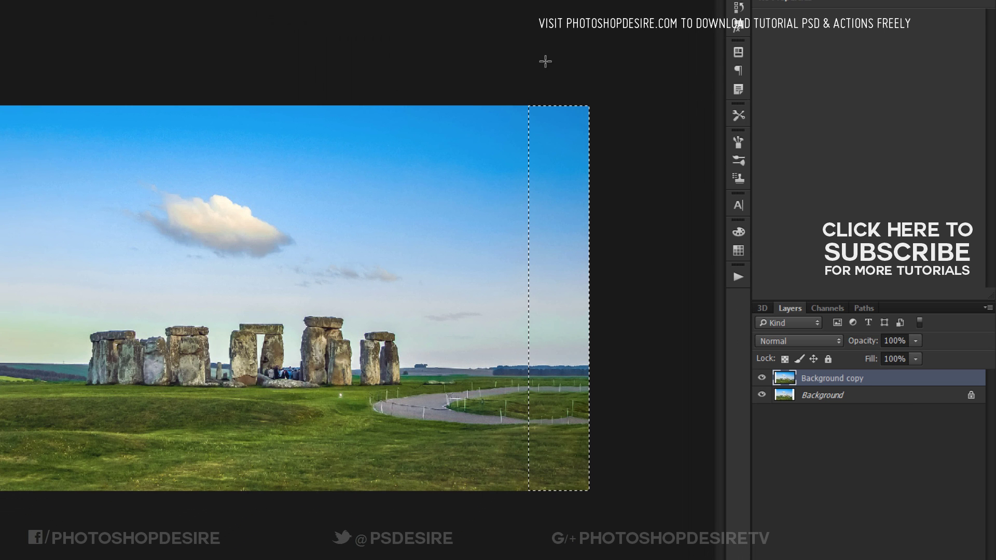
{"action": "key", "text": "ctrl+d"}
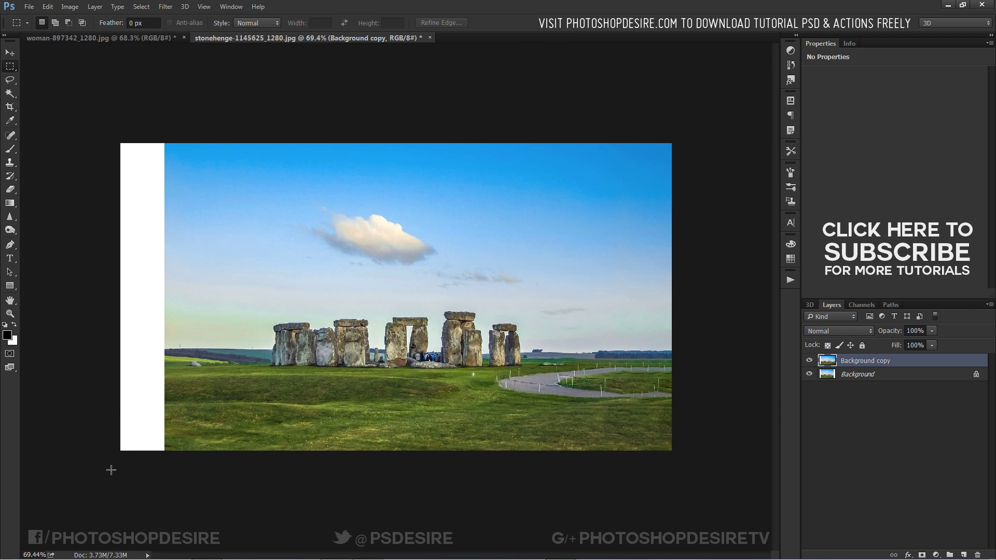
- Select the left white strip, Content-Aware fill it, and deselect
{"action": "left_click_drag", "start_coordinate": [120, 450], "coordinate": [166, 140]}
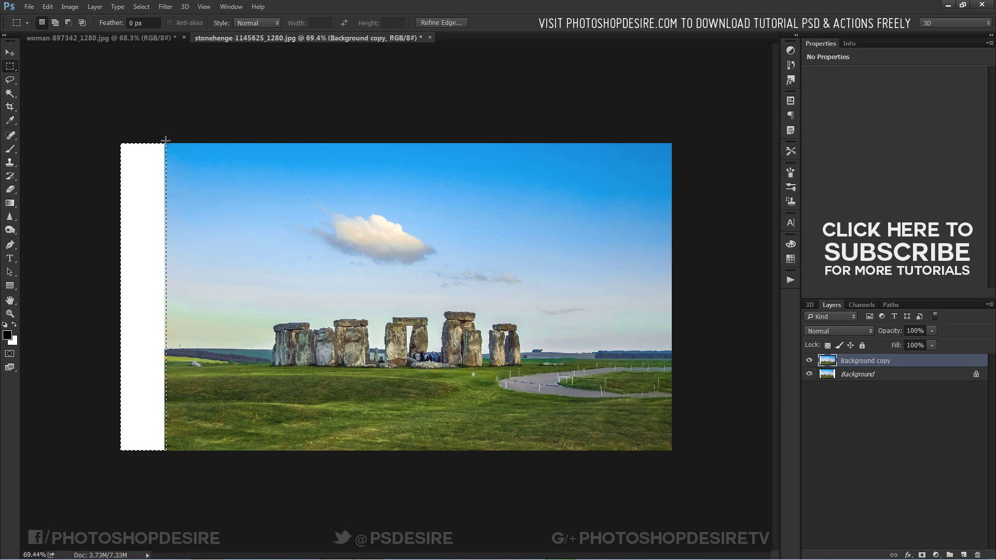
{"action": "key", "text": "shift+F5"}
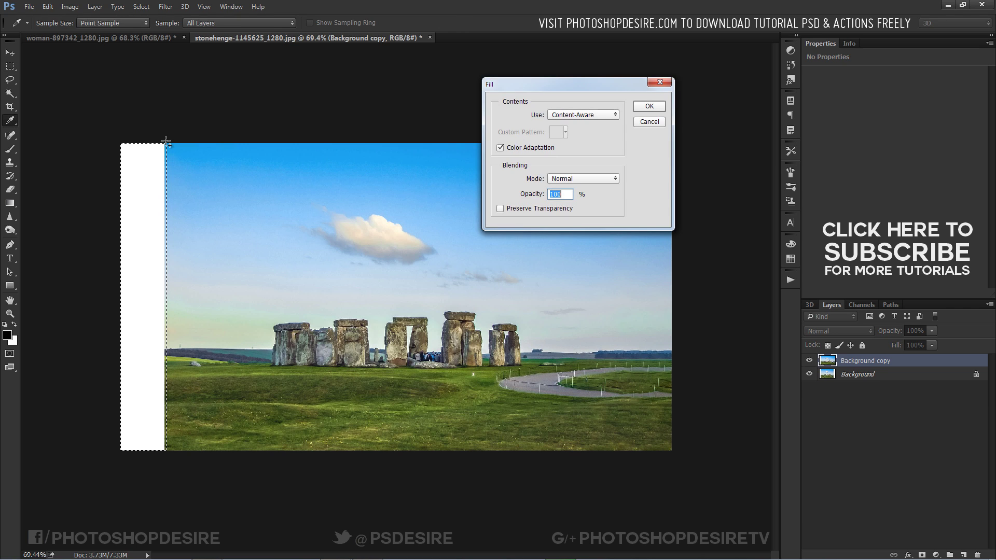
{"action": "left_click", "coordinate": [638, 107]}
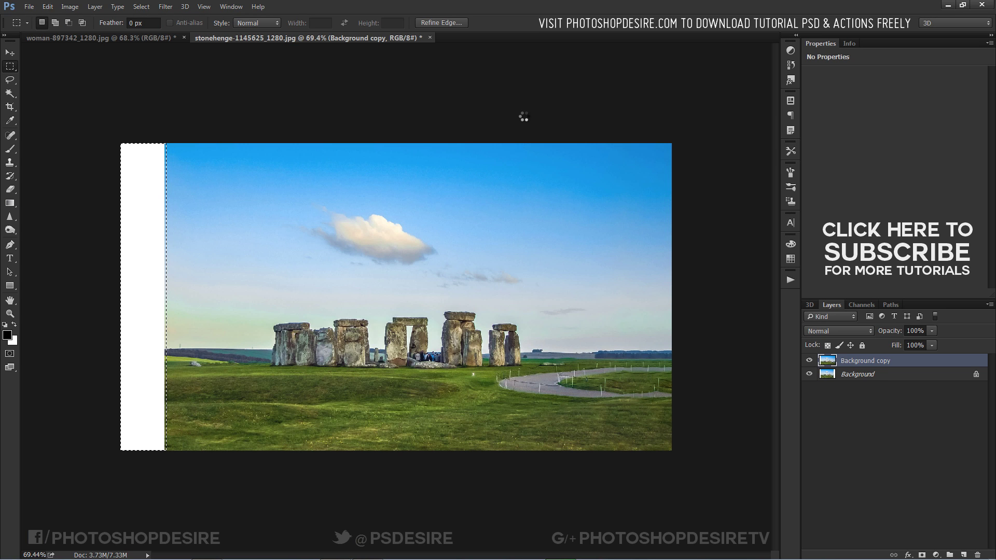
{"action": "key", "text": "ctrl+d"}
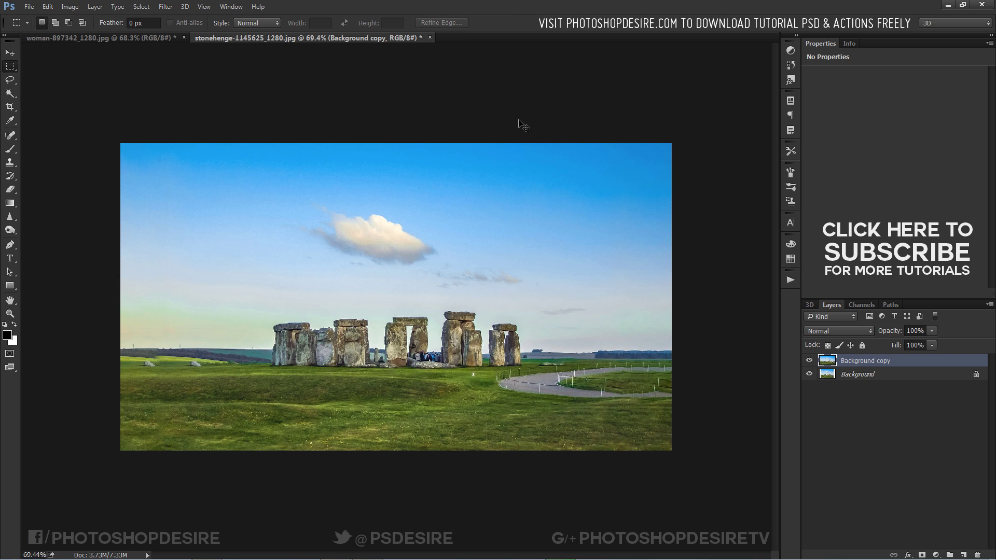
- Zoom in on the left hills, set a Clone Stamp source, and paint over the seam
{"action": "scroll", "coordinate": [78, 411], "scroll_direction": "up", "scroll_amount": 5}
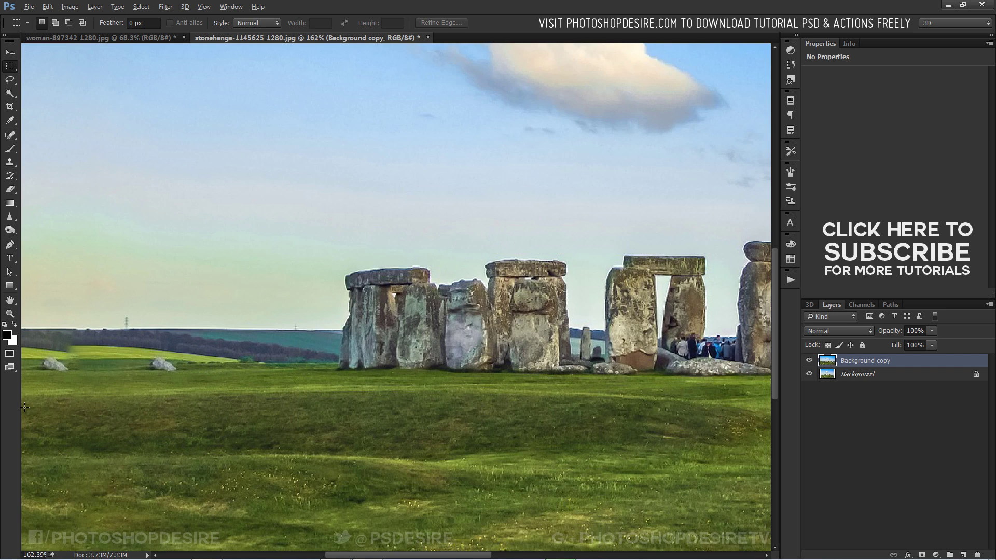
{"action": "scroll", "coordinate": [24, 407], "scroll_direction": "down", "scroll_amount": 2}
{"action": "left_click_drag", "start_coordinate": [367, 557], "coordinate": [337, 557]}
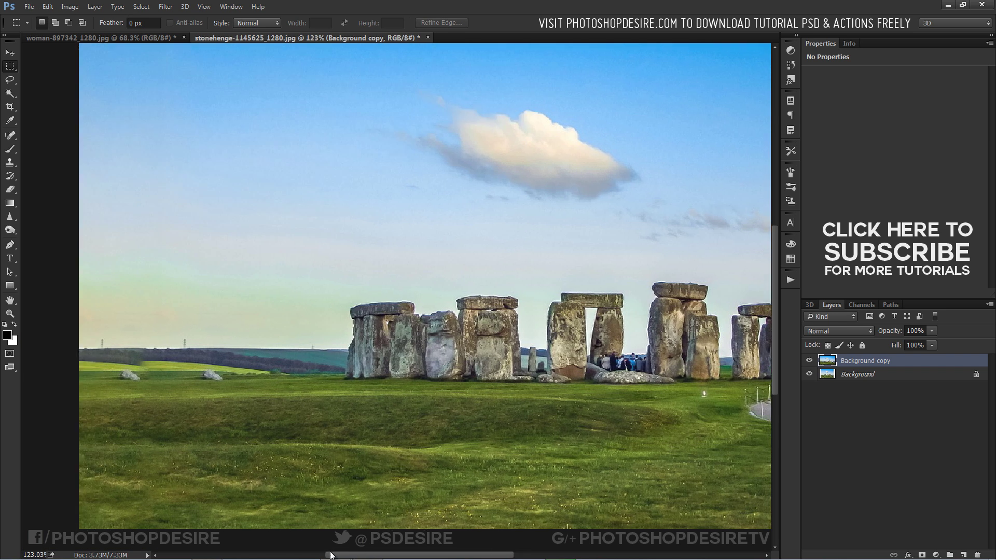
{"action": "scroll", "coordinate": [311, 556], "scroll_direction": "up", "scroll_amount": 2}
{"action": "scroll", "coordinate": [220, 384], "scroll_direction": "up", "scroll_amount": 2}
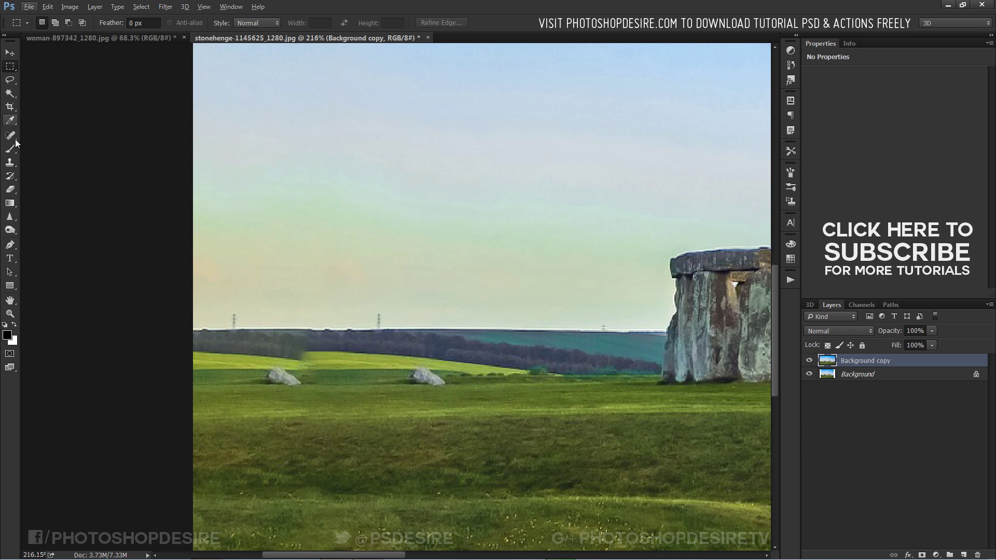
{"action": "left_click", "coordinate": [10, 162]}
{"action": "left_click", "coordinate": [25, 162]}
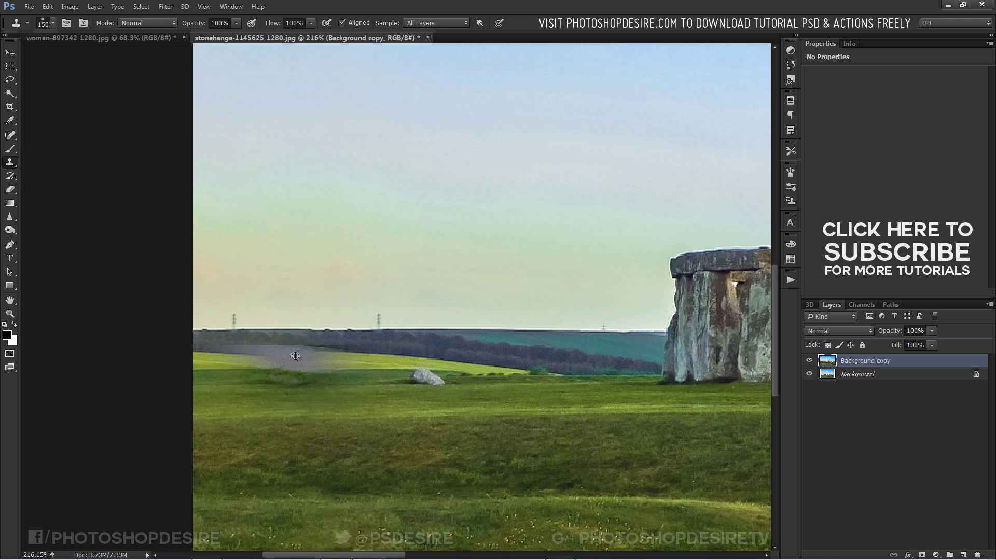
{"action": "left_click", "coordinate": [311, 340], "text": "alt"}
{"action": "mouse_move", "coordinate": [311, 340]}
{"action": "left_mouse_down"}
{"action": "mouse_move", "coordinate": [334, 329]}
{"action": "mouse_move", "coordinate": [347, 363]}
{"action": "left_mouse_up"}
- Resize the clone brush, undo stray strokes, and retouch the treeline and dark smudge
{"action": "key", "text": "bracketleft"}
{"action": "key", "text": "bracketleft"}
{"action": "key", "text": "ctrl+alt+z"}
{"action": "key", "text": "ctrl+alt+z"}
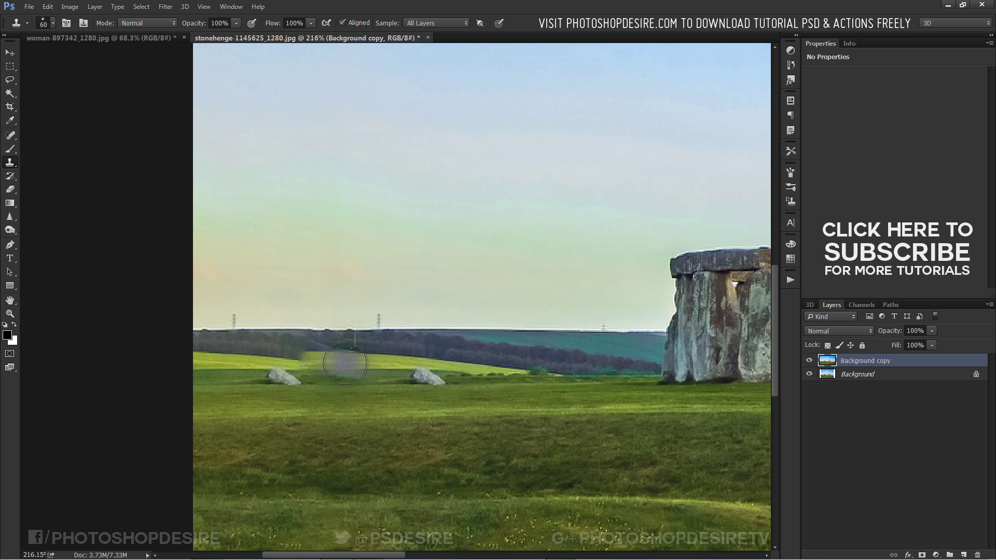
{"action": "key", "text": "bracketleft"}
{"action": "key", "text": "bracketleft"}
{"action": "key", "text": "bracketleft"}
{"action": "key", "text": "bracketleft"}
{"action": "key", "text": "bracketleft"}
{"action": "key", "text": "bracketleft"}
{"action": "key", "text": "bracketleft"}
{"action": "key", "text": "bracketleft"}
{"action": "key", "text": "bracketleft"}
{"action": "key", "text": "bracketleft"}
{"action": "key", "text": "bracketleft"}
{"action": "key", "text": "bracketleft"}
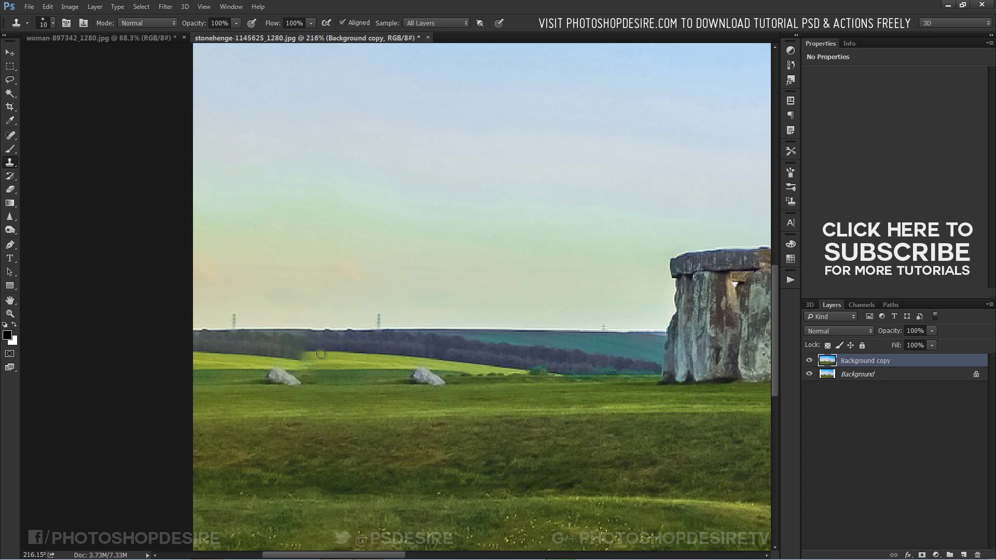
{"action": "key", "text": "bracketright"}
{"action": "mouse_move", "coordinate": [315, 355]}
{"action": "left_mouse_down"}
{"action": "mouse_move", "coordinate": [246, 357]}
{"action": "mouse_move", "coordinate": [375, 361]}
{"action": "left_mouse_up"}
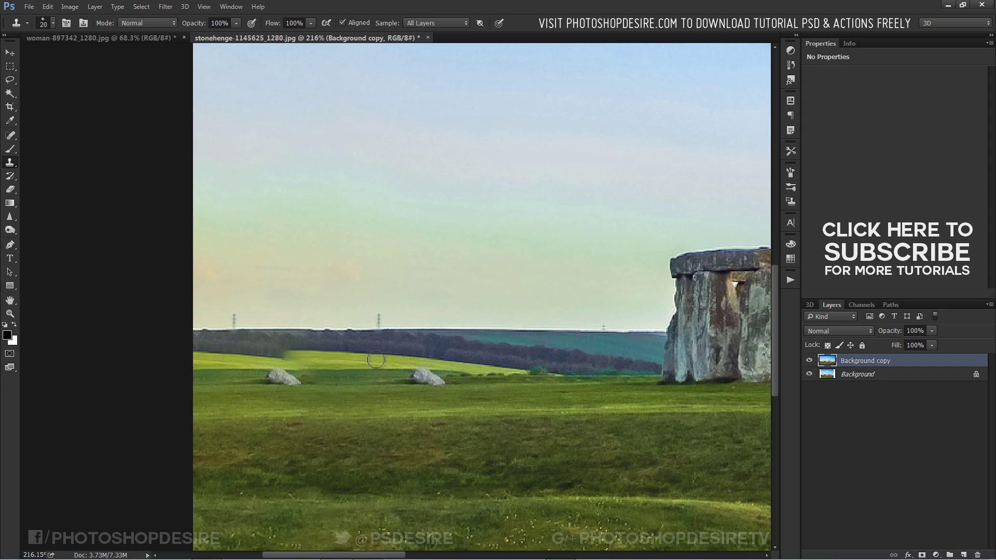
{"action": "mouse_move", "coordinate": [290, 355]}
{"action": "left_mouse_down"}
{"action": "mouse_move", "coordinate": [192, 349]}
{"action": "mouse_move", "coordinate": [189, 357]}
{"action": "mouse_move", "coordinate": [184, 354]}
{"action": "left_mouse_up"}
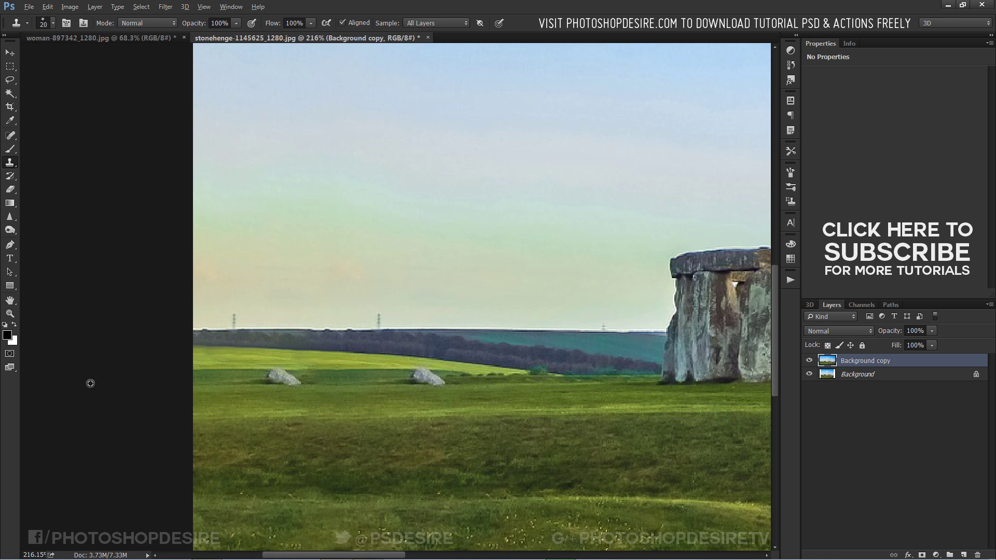
{"action": "scroll", "coordinate": [89, 384], "scroll_direction": "down", "scroll_amount": 5}
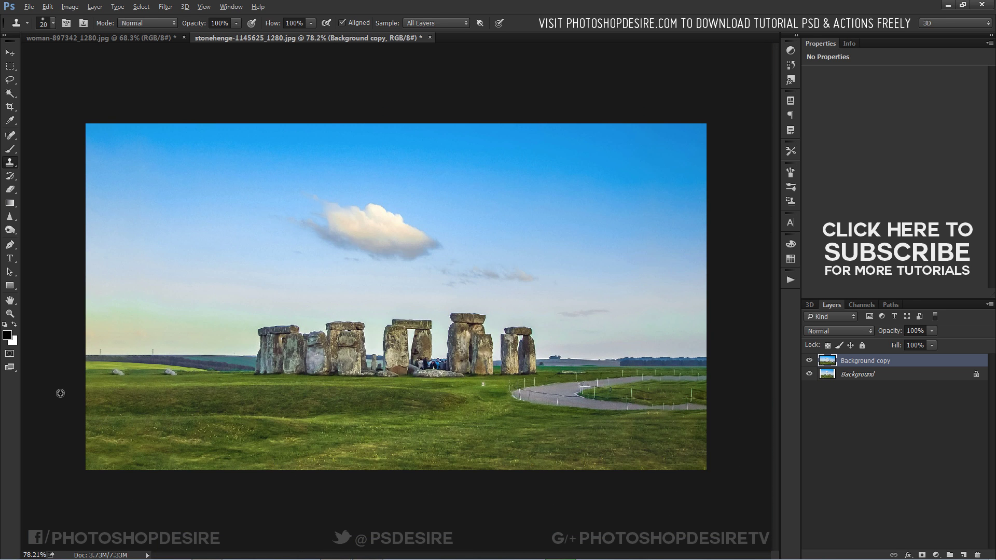
{"action": "scroll", "coordinate": [40, 391], "scroll_direction": "up", "scroll_amount": 4}
{"action": "scroll", "coordinate": [11, 415], "scroll_direction": "down", "scroll_amount": 3}
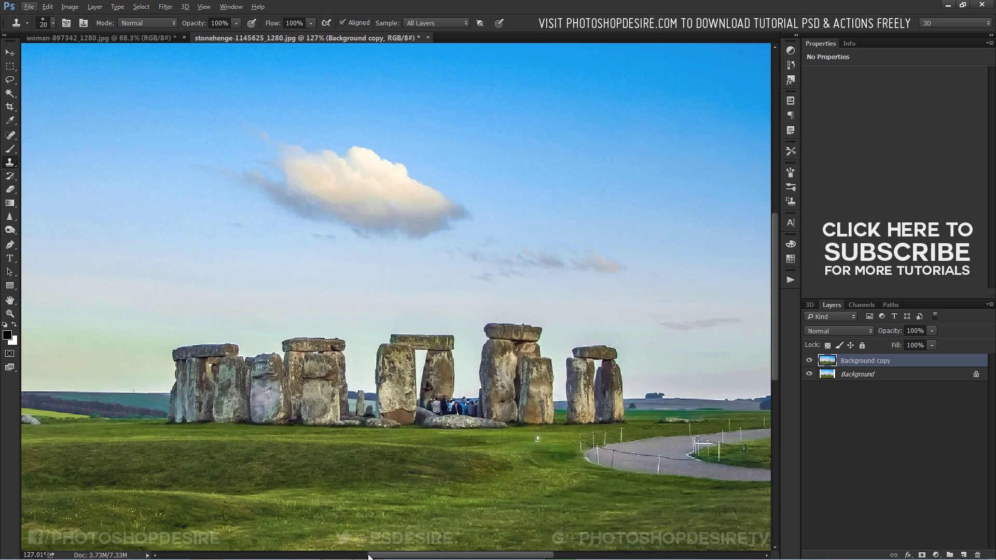
{"action": "scroll", "coordinate": [11, 363], "scroll_direction": "up", "scroll_amount": 3}
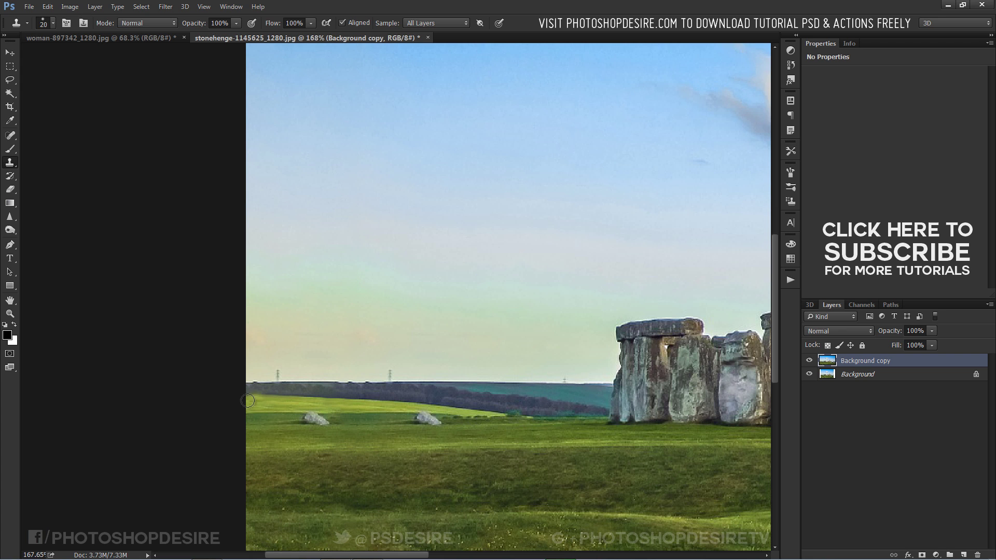
{"action": "scroll", "coordinate": [78, 412], "scroll_direction": "down", "scroll_amount": 2}
{"action": "scroll", "coordinate": [98, 418], "scroll_direction": "up", "scroll_amount": 2}
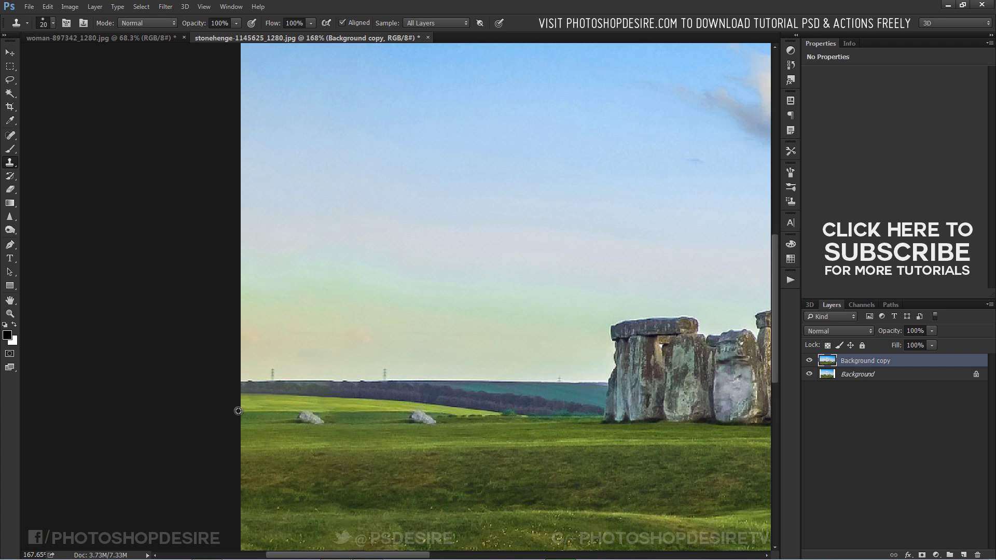
{"action": "scroll", "coordinate": [115, 429], "scroll_direction": "down", "scroll_amount": 4}
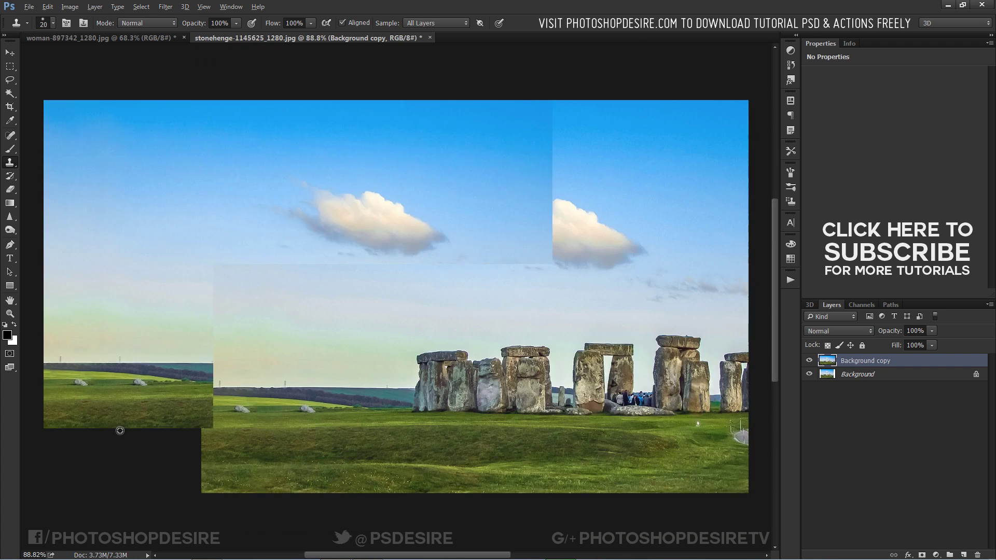
{"action": "scroll", "coordinate": [669, 451], "scroll_direction": "up", "scroll_amount": 1}
{"action": "scroll", "coordinate": [753, 436], "scroll_direction": "up", "scroll_amount": 2}
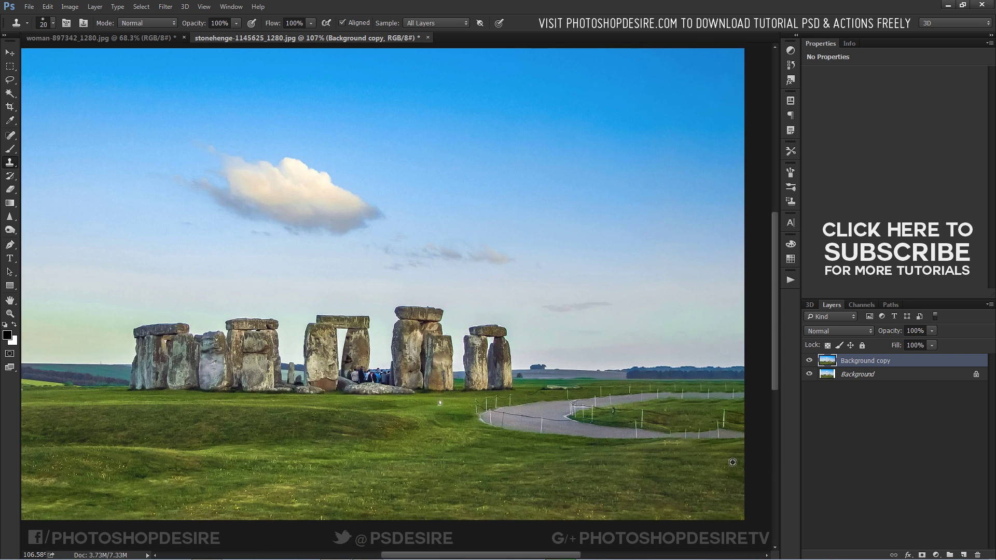
{"action": "scroll", "coordinate": [740, 457], "scroll_direction": "down", "scroll_amount": 1}
{"action": "scroll", "coordinate": [574, 431], "scroll_direction": "down", "scroll_amount": 1}
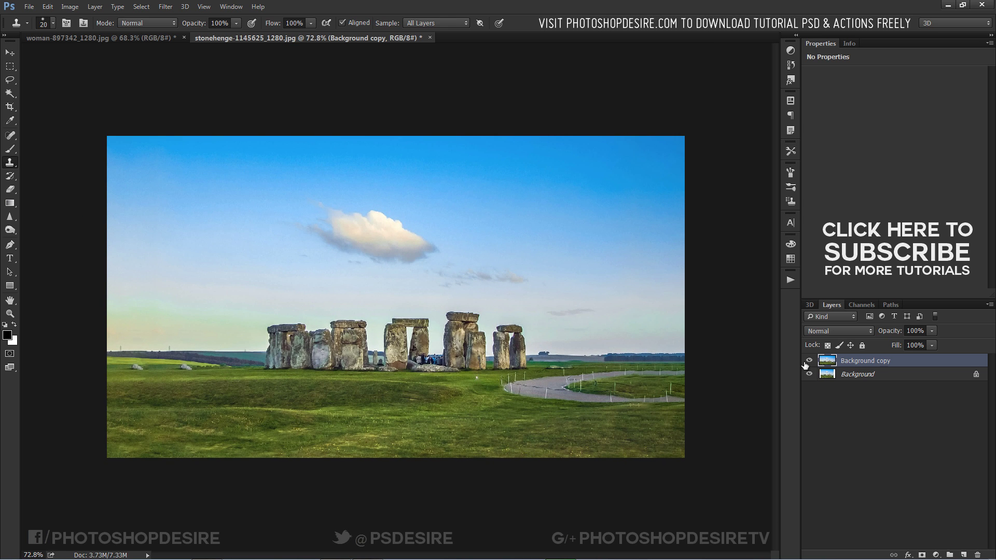
{"action": "left_click", "coordinate": [808, 360]}
{"action": "left_click", "coordinate": [809, 361]}
{"action": "left_click", "coordinate": [808, 361]}
{"action": "left_click", "coordinate": [808, 360]}
{"action": "left_click", "coordinate": [809, 361]}
{"action": "left_click", "coordinate": [808, 361]}
{"action": "left_click", "coordinate": [11, 54]}
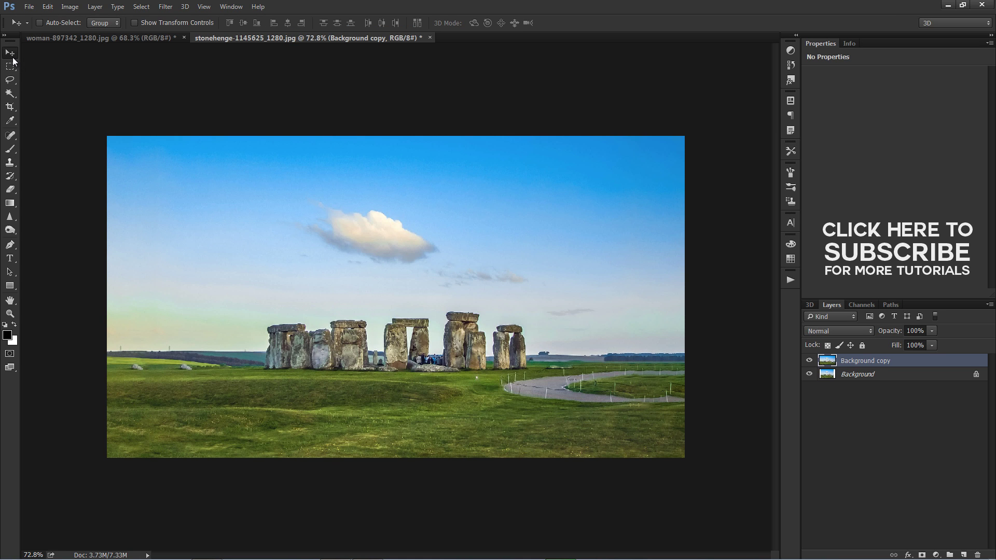